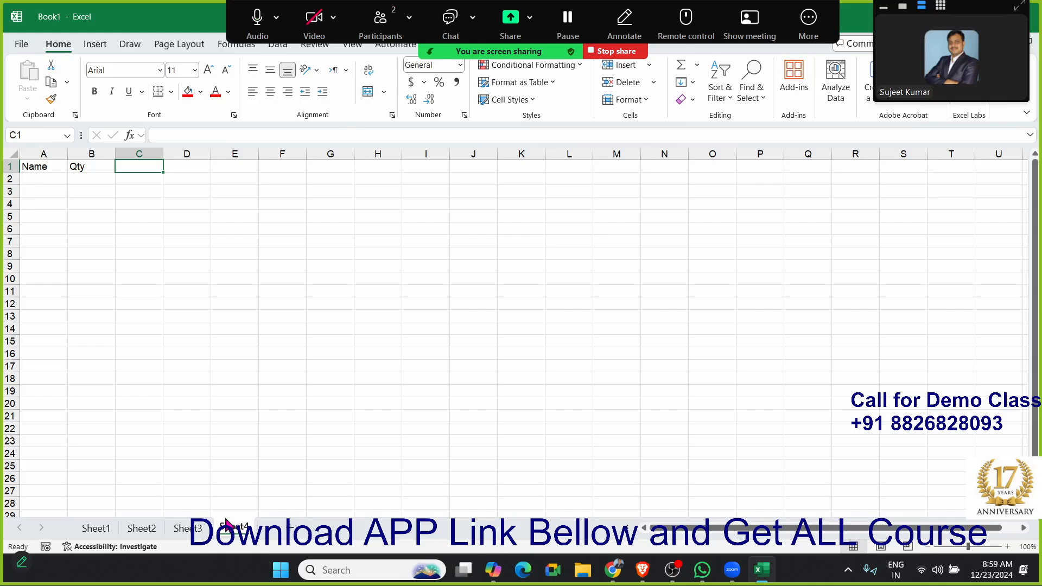
- Enter the column headers MRP, Amt and GST in cells C1 to E1
type("MRP")
key("Tab")
type("A")
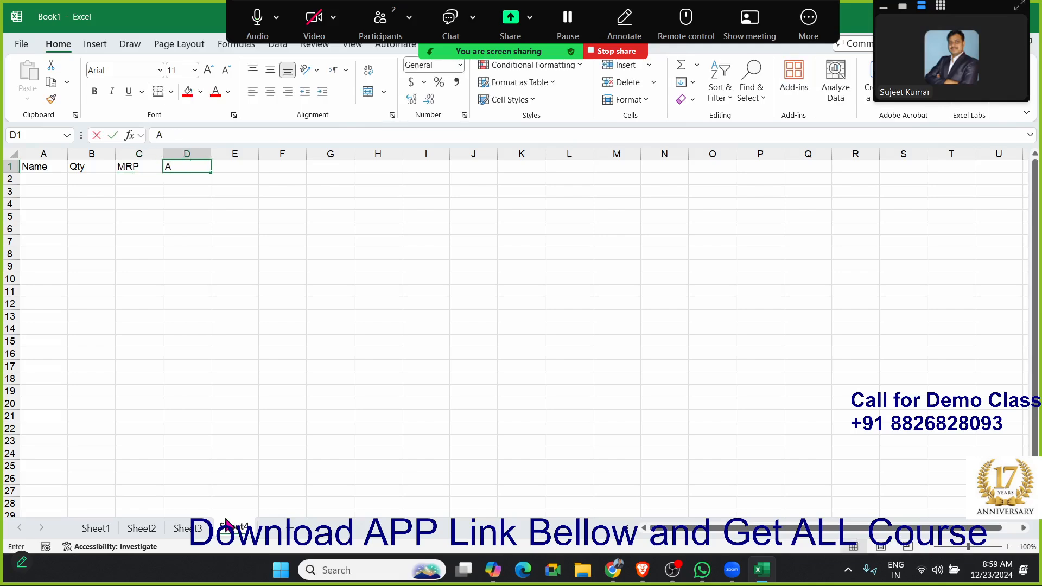
type("mt")
key("Tab")
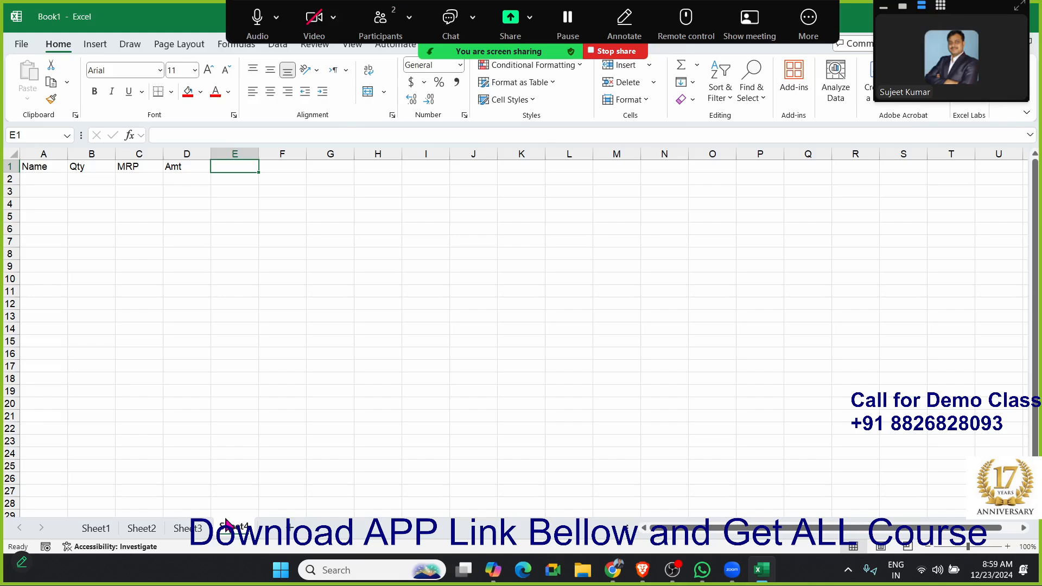
type("GST")
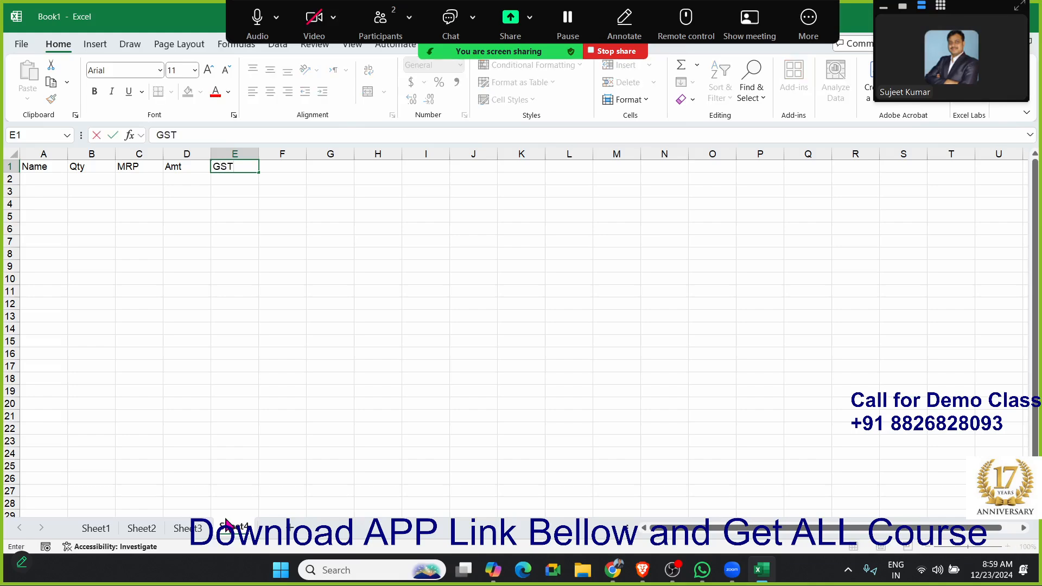
key("Return")
- Add the column headers Com, Total, City and Date in cells F1 to I1
key("Up")
key("Right")
key("Right")
key("Right")
key("Right")
key("Right")
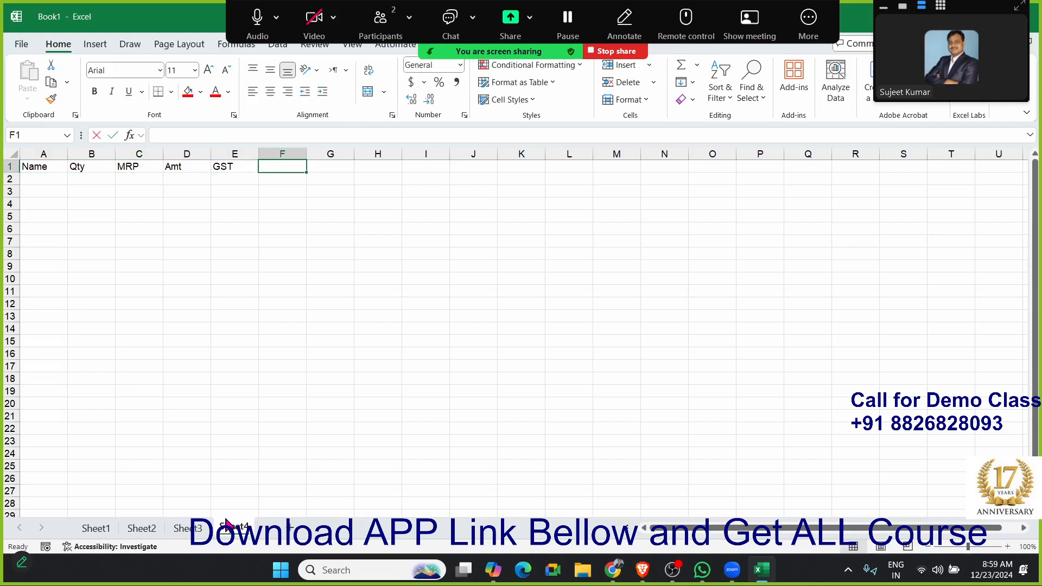
type("Com")
key("Tab")
type("T")
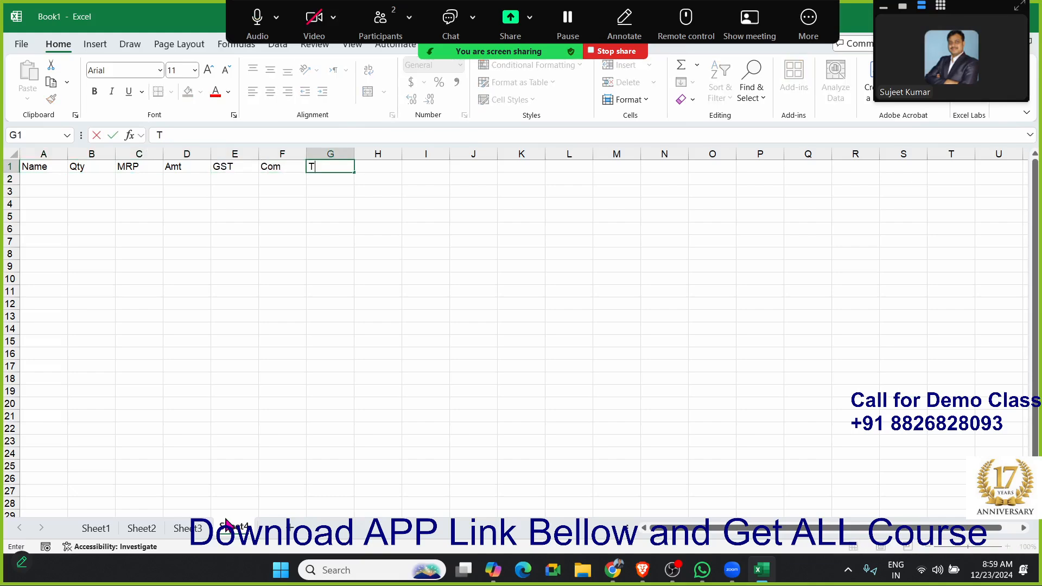
type("otal")
key("Tab")
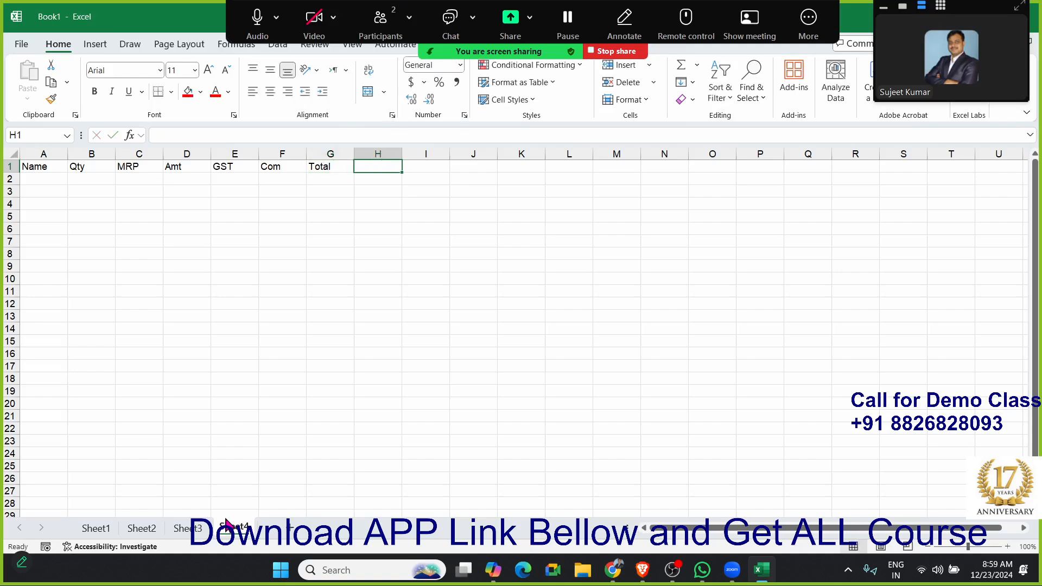
type("Cit")
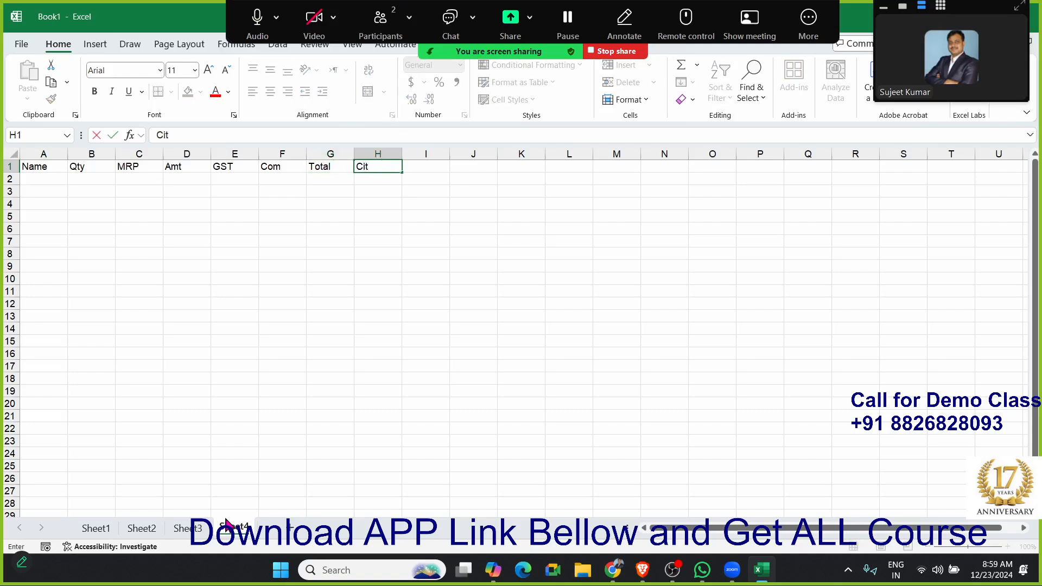
type("y")
key("Tab")
type("Dat")
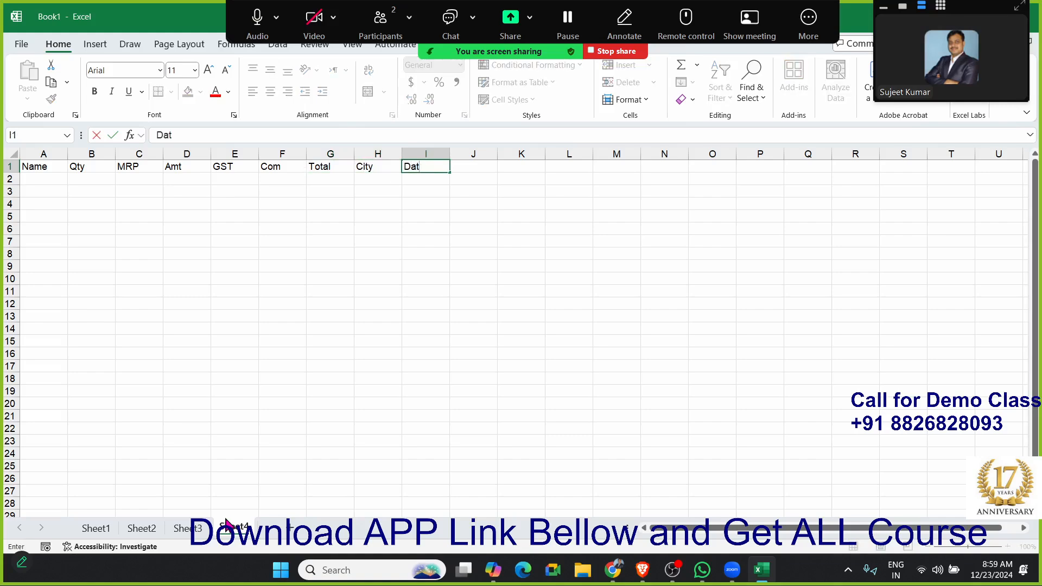
type("e")
- Calculate the amount in D2 by multiplying quantity by MRP with the formula =B2*C2
key("Left")
key("Left")
key("Left")
key("Left")
key("Left")
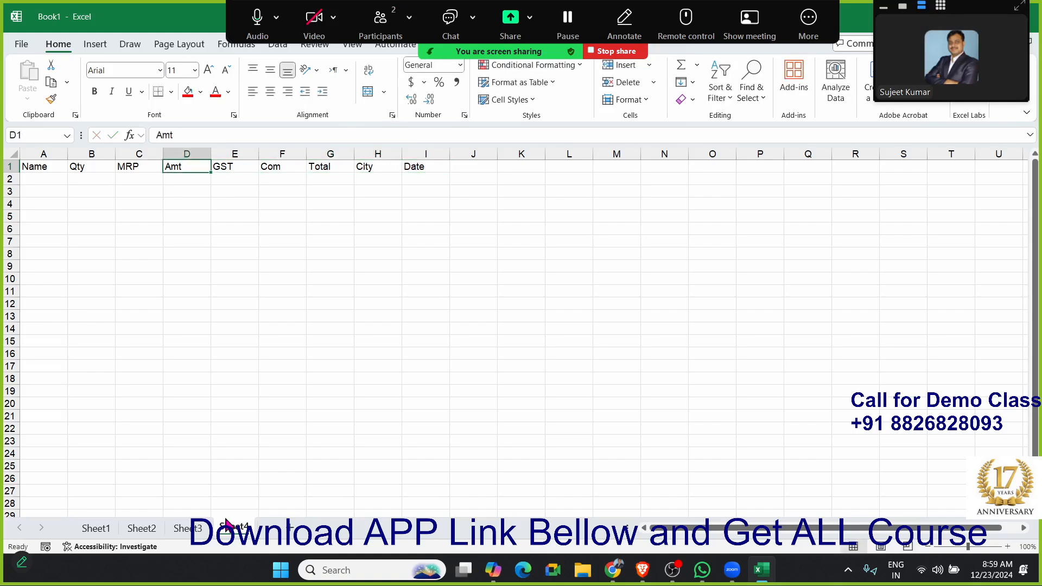
key("Down")
type("=")
key("Left")
key("Left")
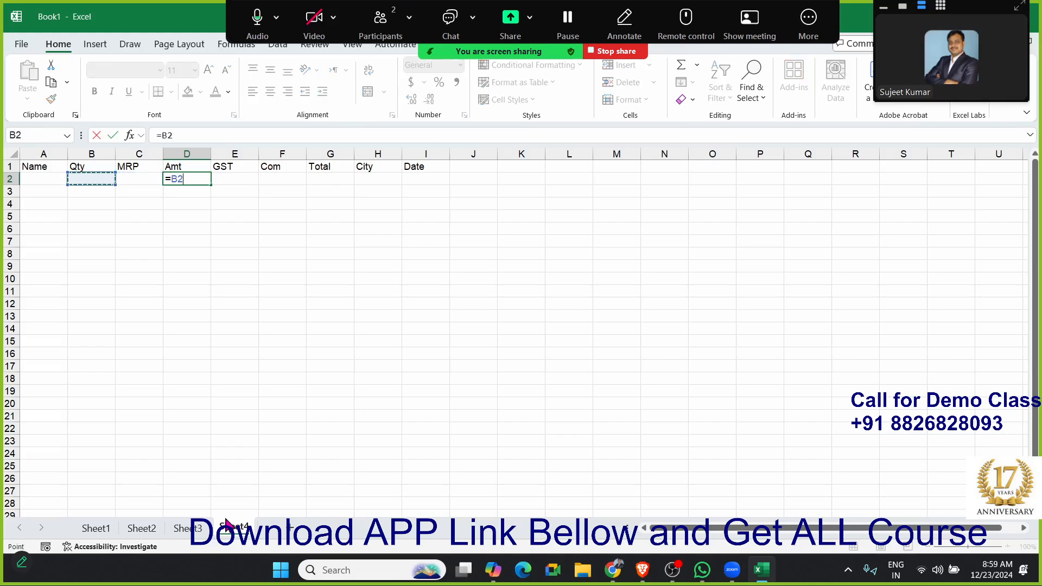
type("*")
key("Left")
key("Return")
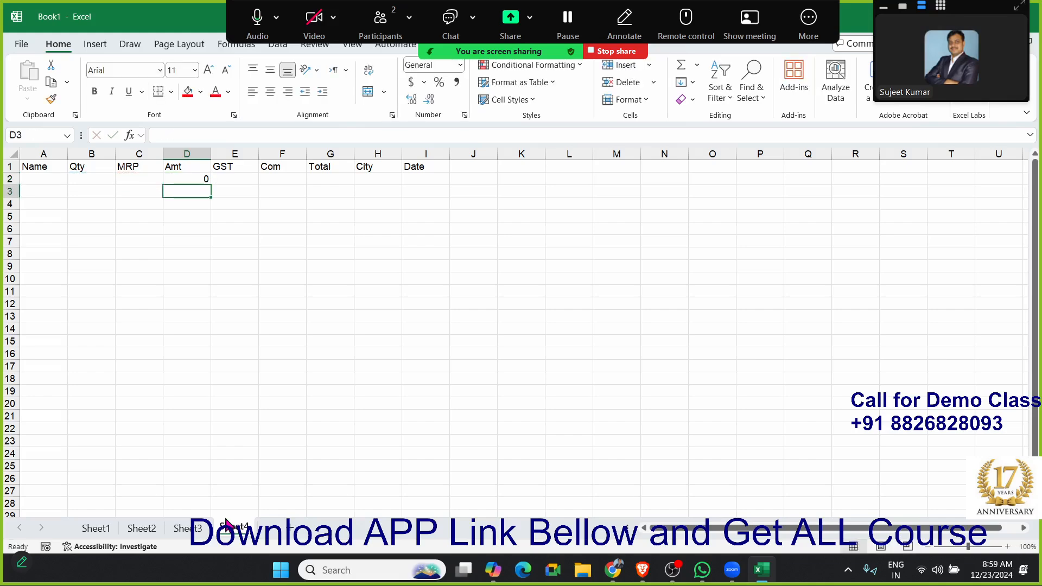
- Calculate GST in E2 as 18% of the amount with the formula =D2*18%
key("Up")
key("Right")
type("=")
key("Left")
type("*1")
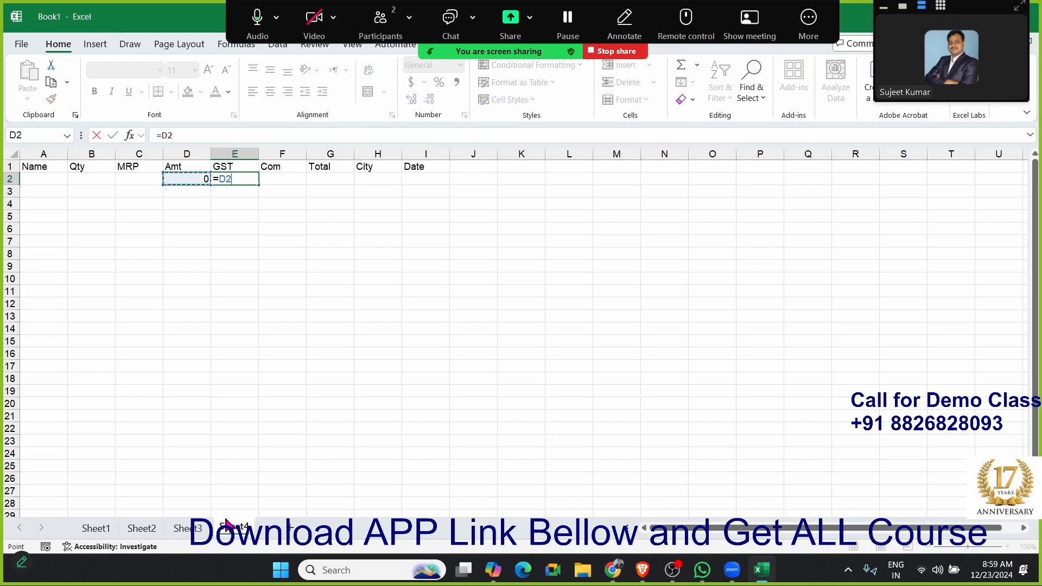
type("8%")
key("Right")
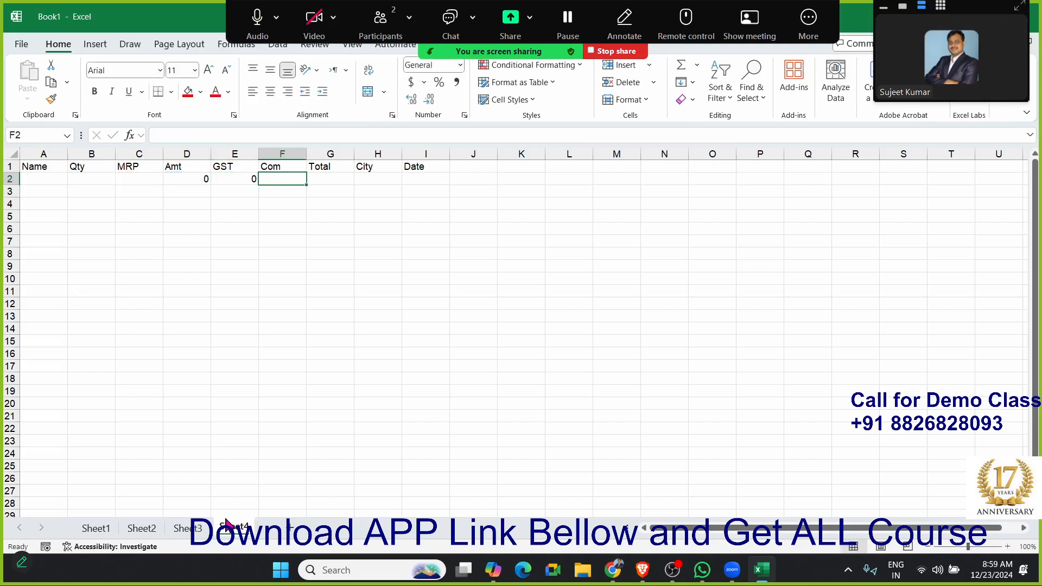
- Calculate the commission in F2 as 2% of the amount minus GST with the formula =(D2-E2)*2%
type("=")
key("Left")
key("Left")
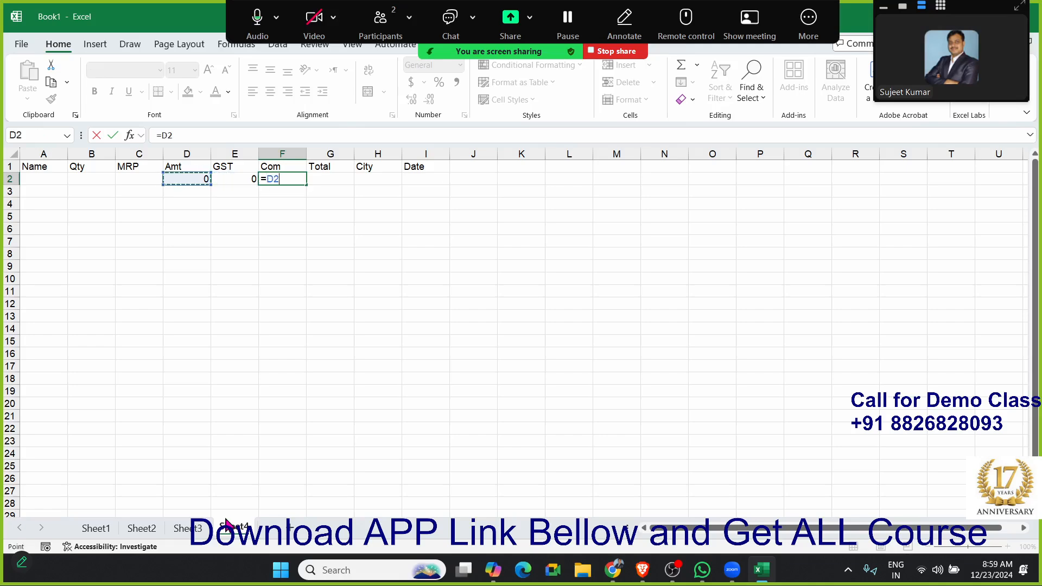
type("-")
key("Right")
type("*2")
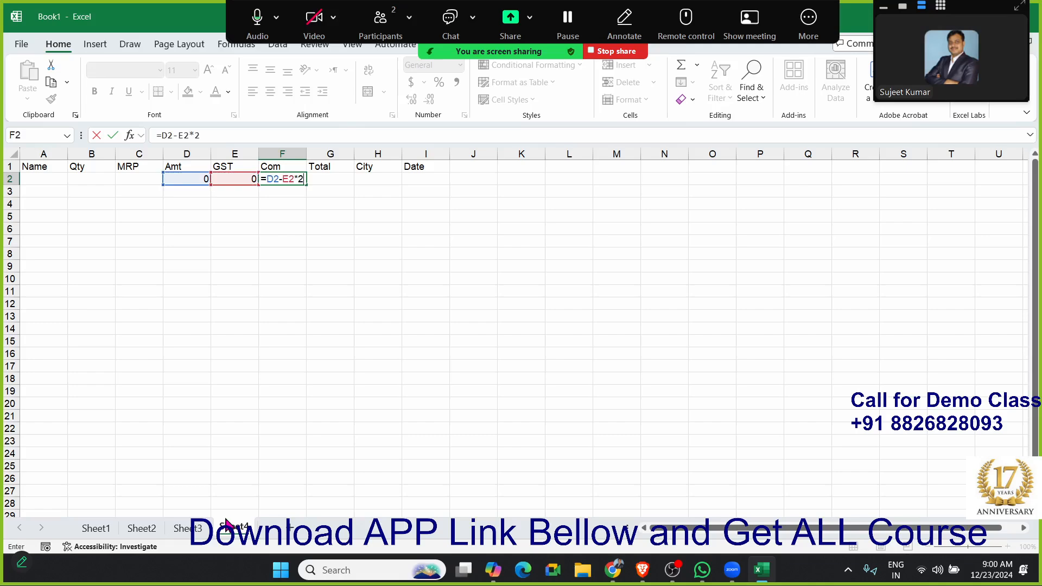
type("%")
left_click(165, 135)
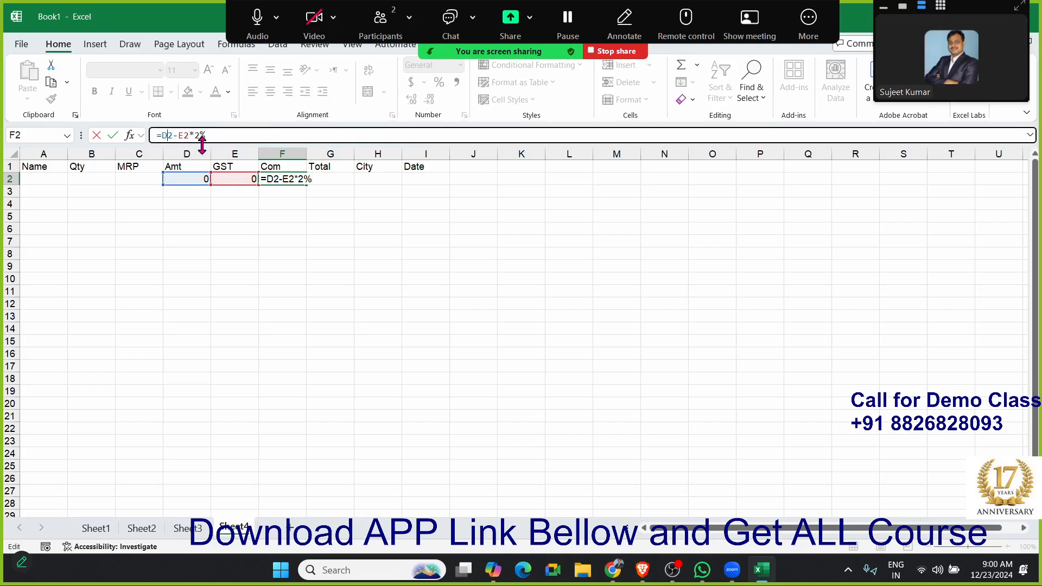
type("(")
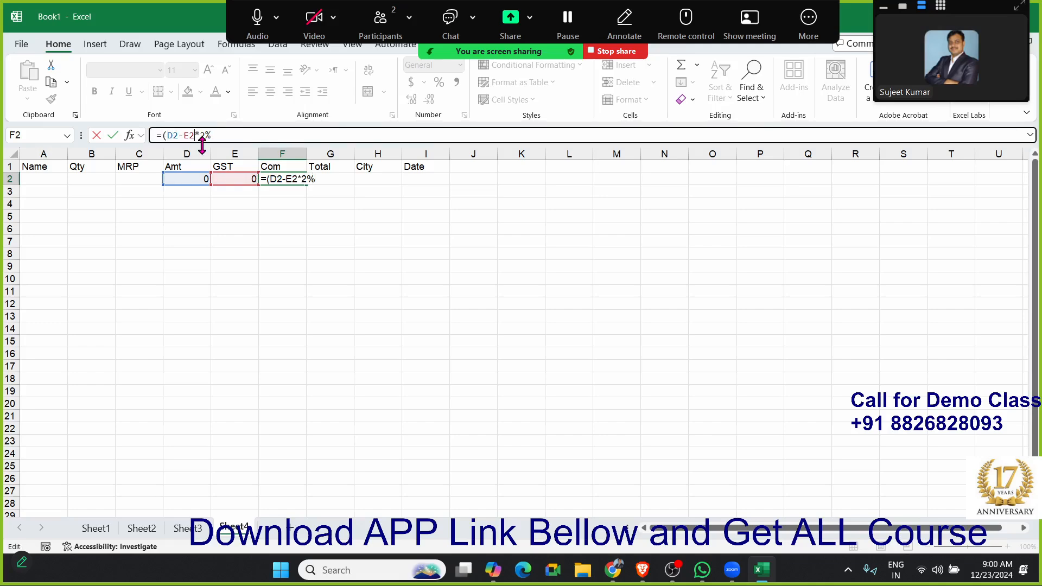
type(")")
key("Return")
key("Up")
- Total the amount, GST and commission in G2 with =SUM(D2:F2)
key("Right")
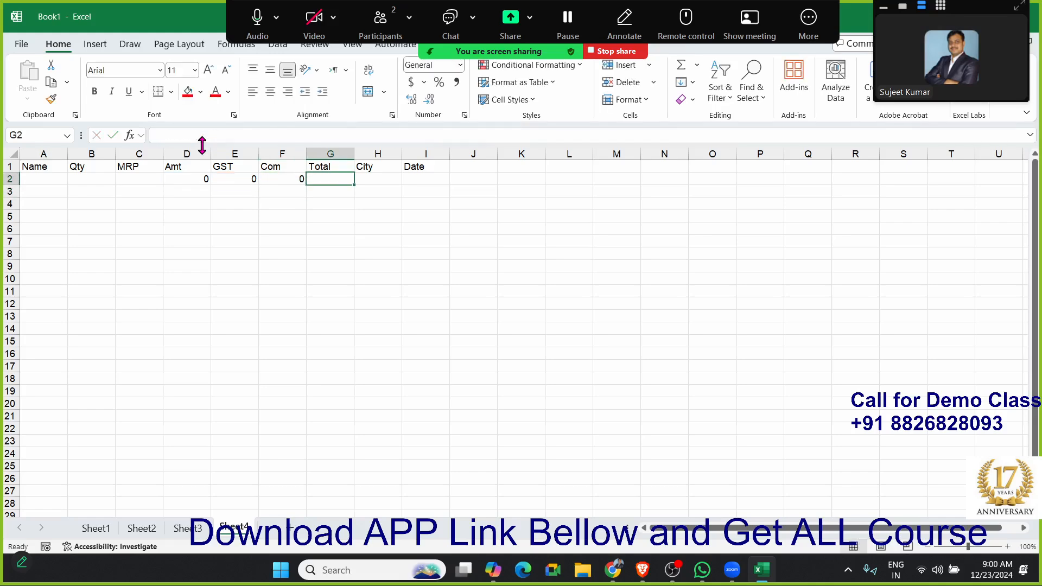
key("alt+equal")
key("Return")
- Fill the Amt, GST, Com and Total formulas from row 2 down to row 17
key("Up")
key("shift+Left")
key("shift+Left")
key("shift+Left")
key("shift+Down")
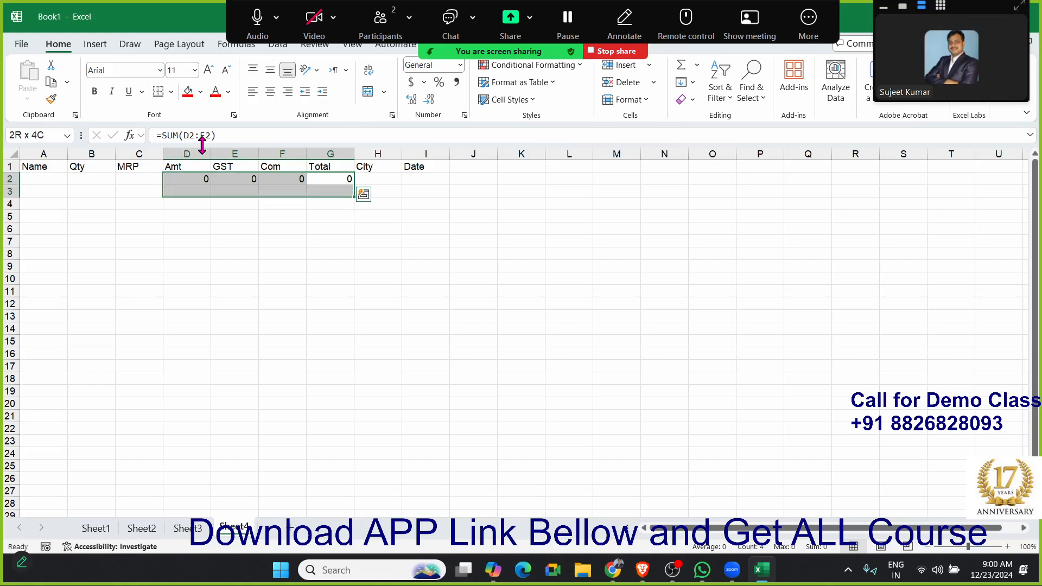
key("shift+Down")
key("shift+Down")
key("shift+Down")
key("shift+Down")
key("shift+Down")
key("shift+Down")
key("shift+Down")
key("shift+Down")
key("shift+Down")
key("shift+Down")
key("shift+Down")
key("shift+Down")
key("shift+Down")
key("shift+Down")
key("ctrl+d")
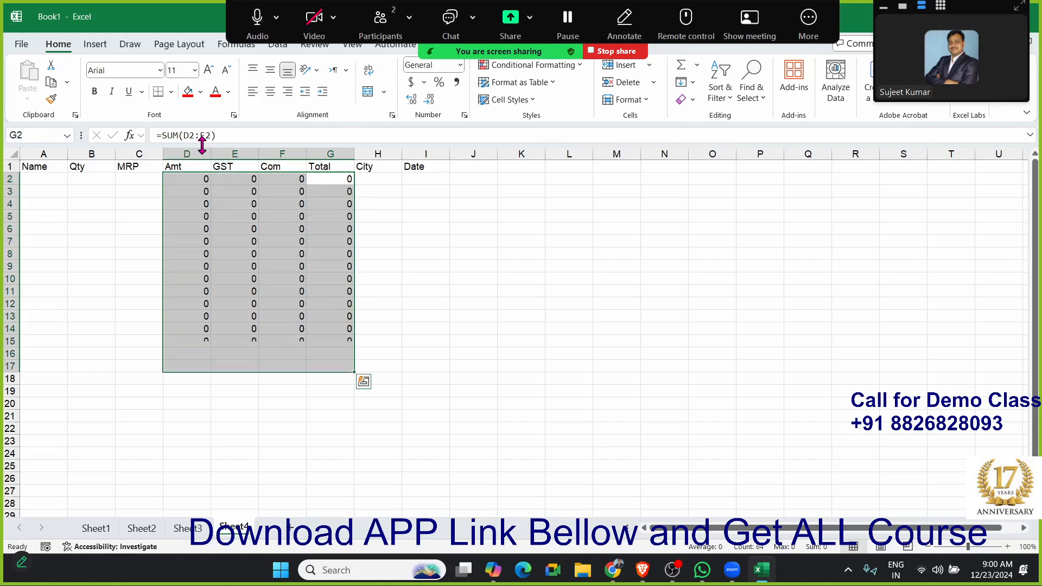
- Start the first record in row 2 with a person's first name, quantity 50 and MRP 14
key("Up")
key("Home")
key("Down")
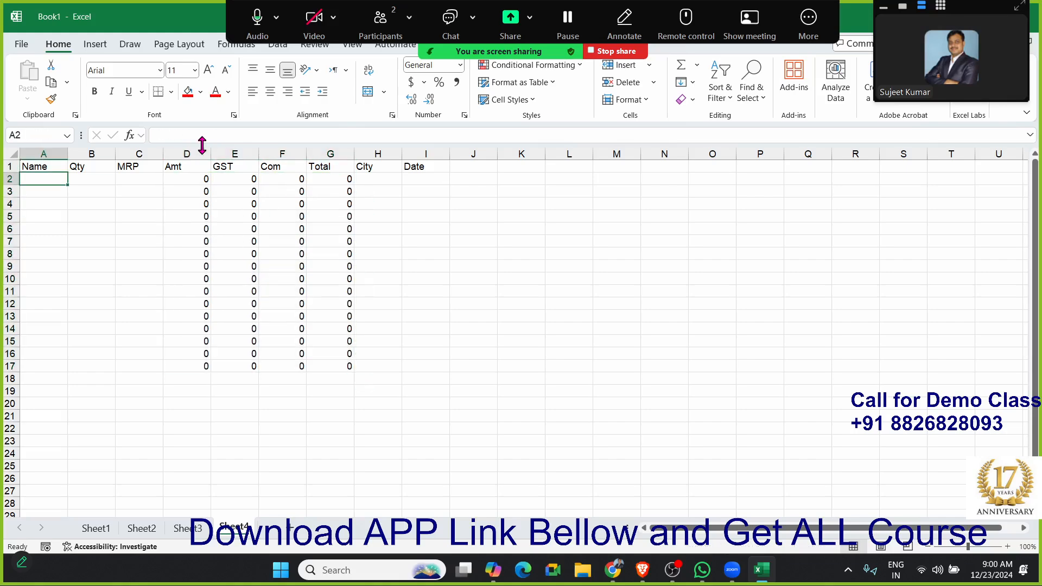
type("Puja")
key("Tab")
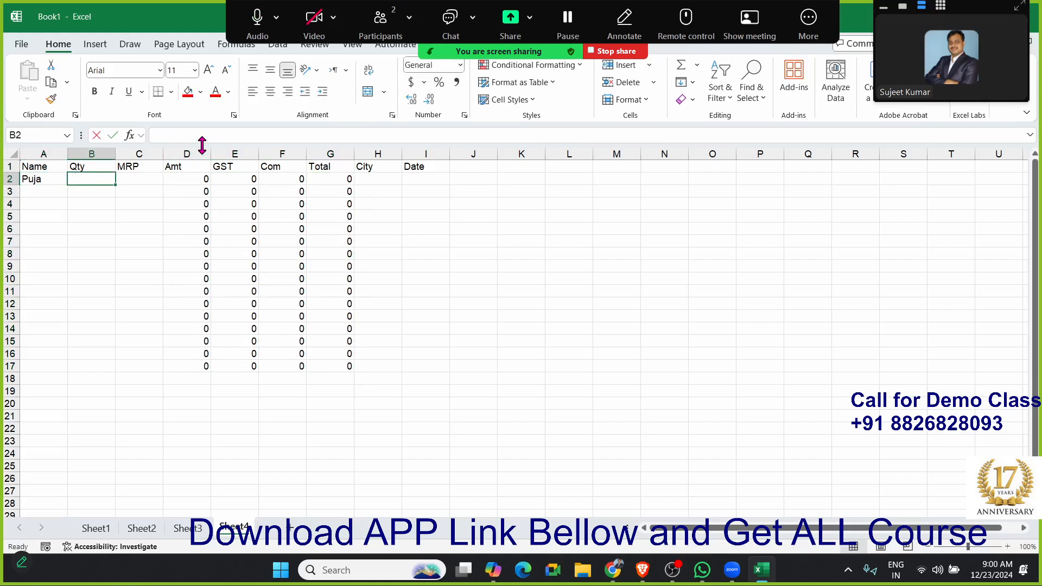
type("50")
key("Tab")
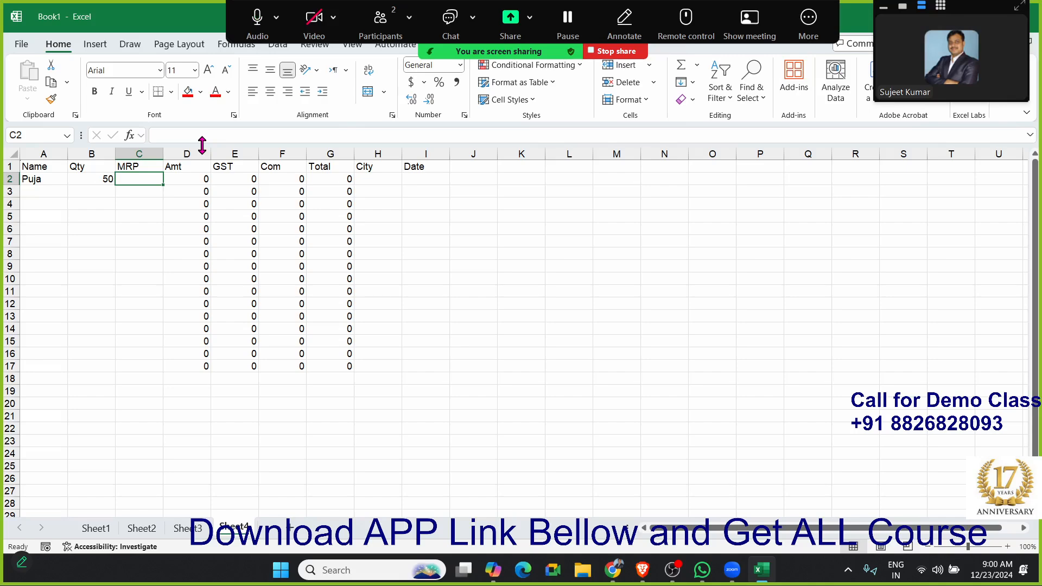
type("14")
key("Tab")
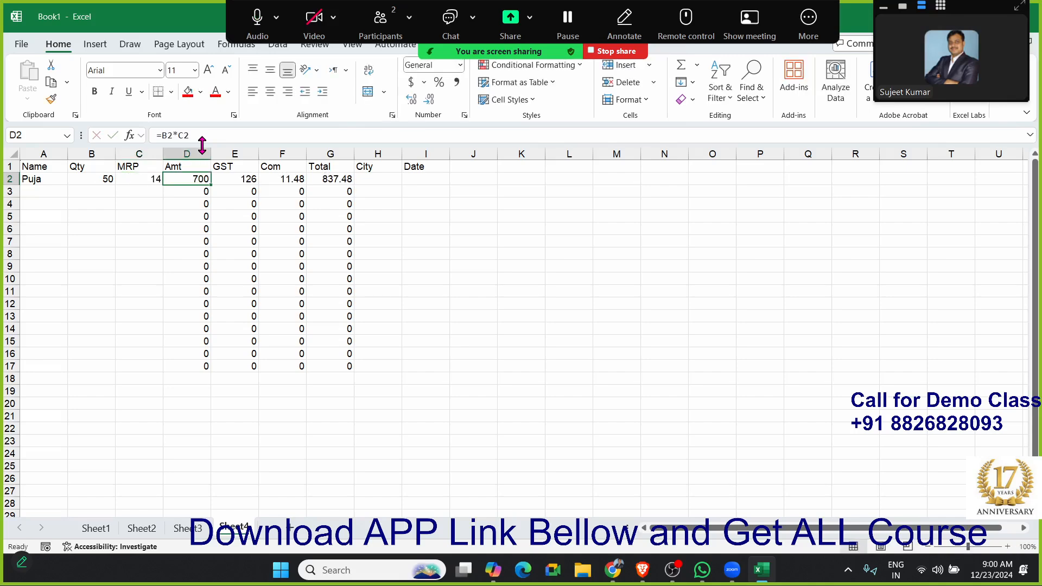
- Check the Amt, GST, Com and Total formulas in row 2 cell by cell
key("Right")
key("Right")
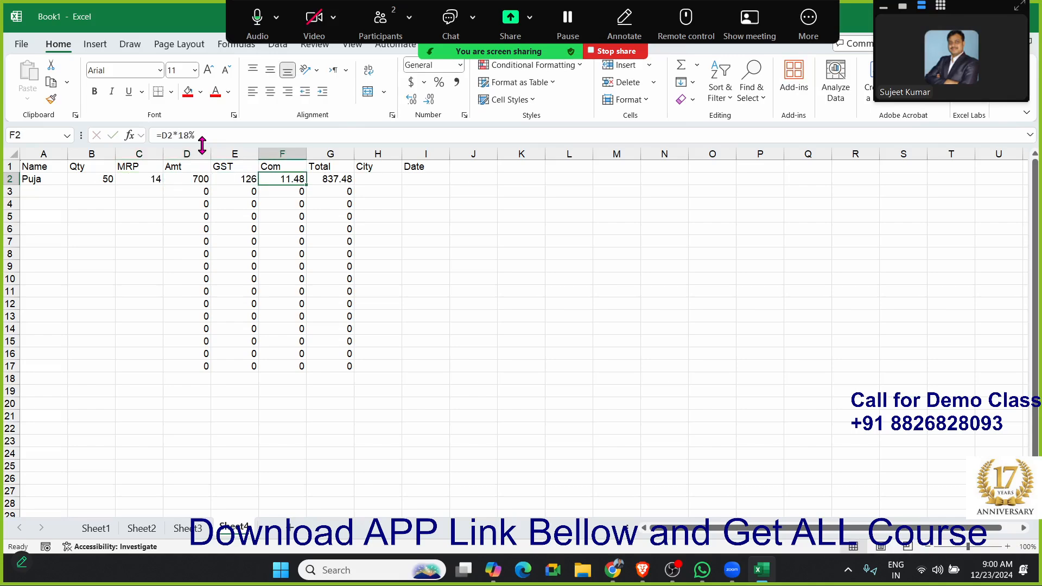
key("Left")
key("Left")
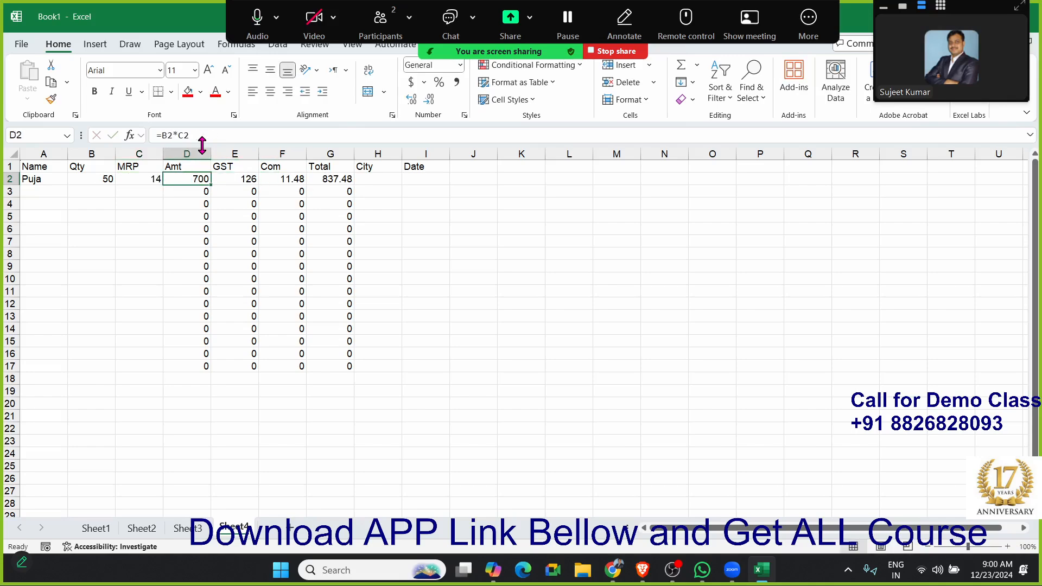
key("Right")
key("Right")
key("Right")
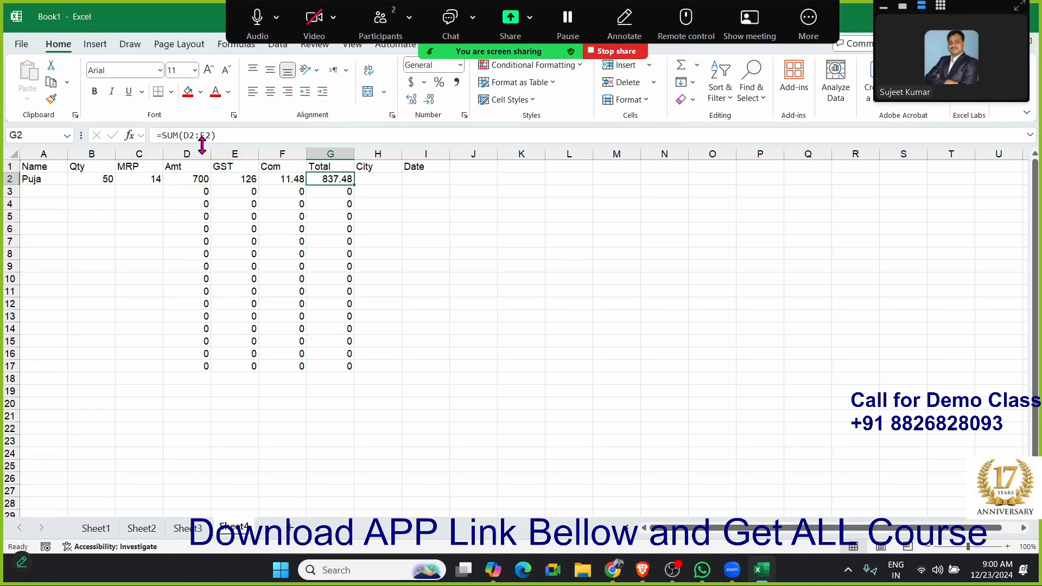
- Complete the row 2 record with the city Delhi and the current date, 12/23/2024
key("Right")
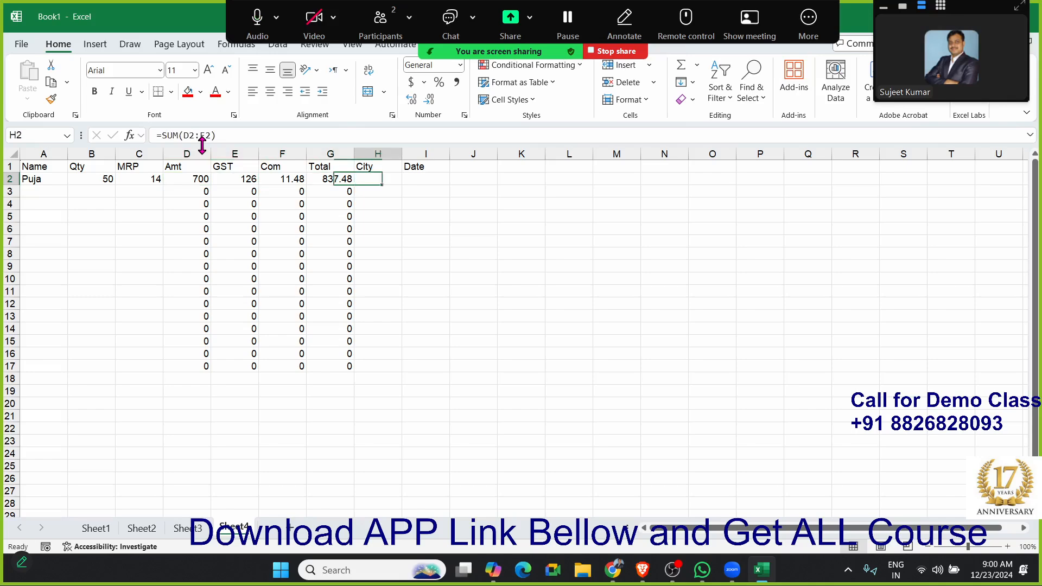
type("Delhi")
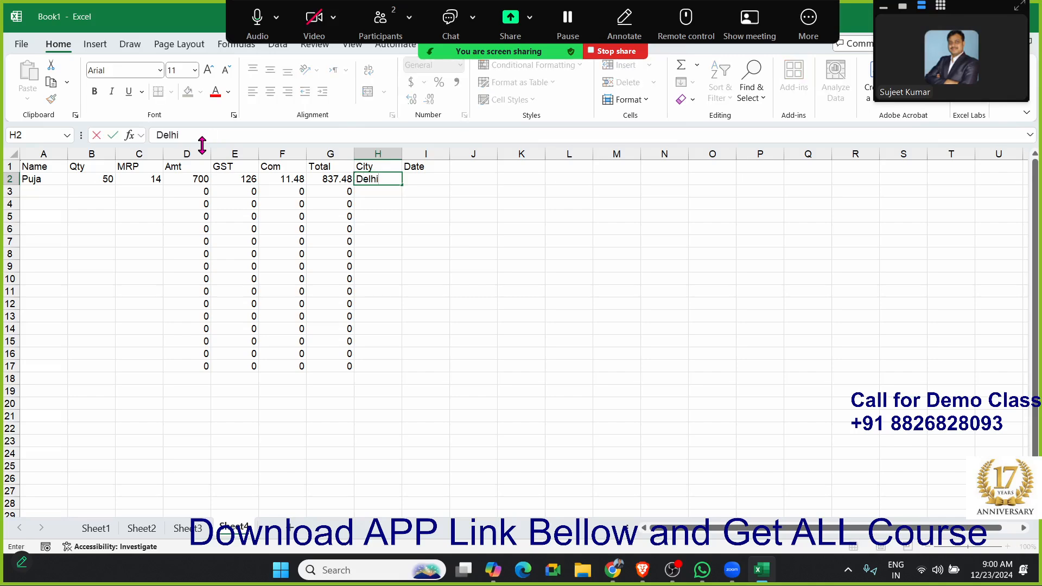
key("Right")
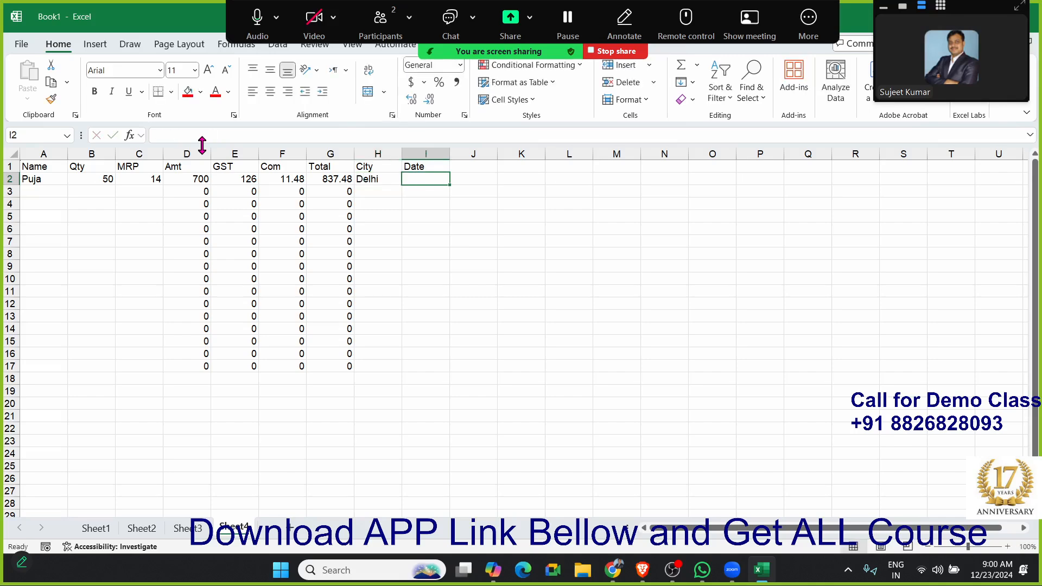
key("ctrl+semicolon")
key("Return")
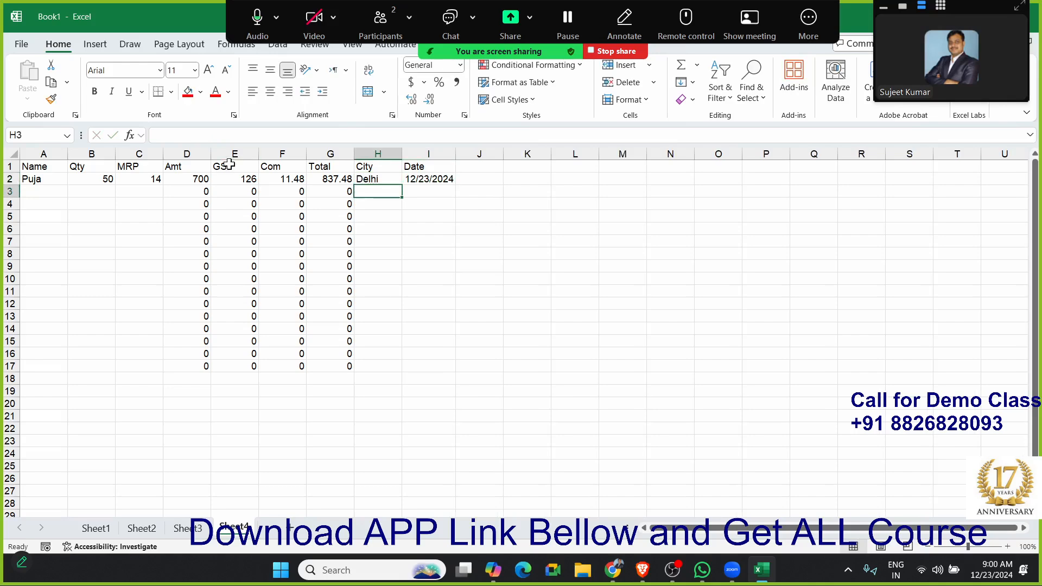
left_click(144, 193)
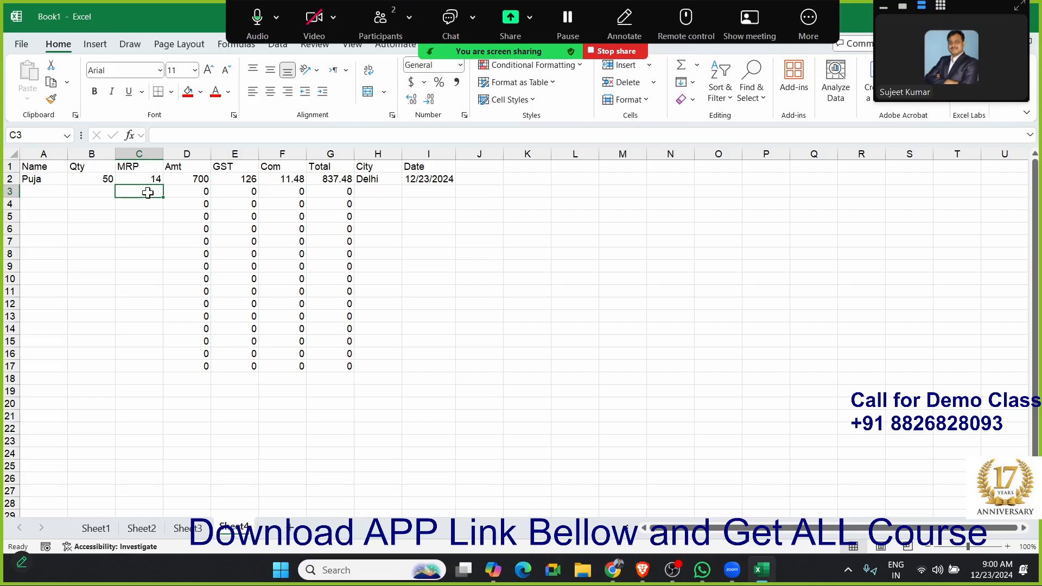
left_click_drag(387, 193, 427, 194)
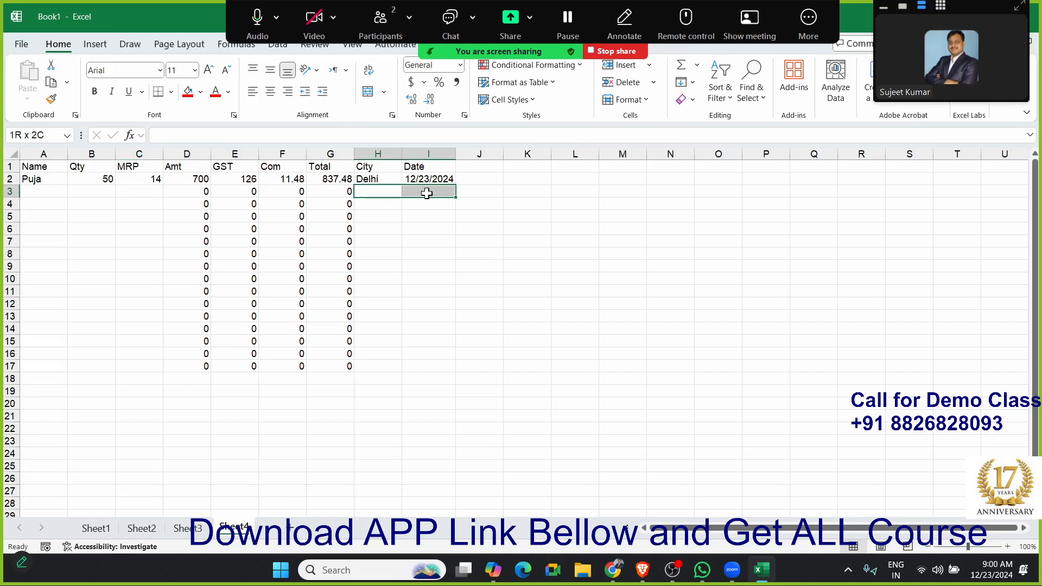
left_click(140, 194)
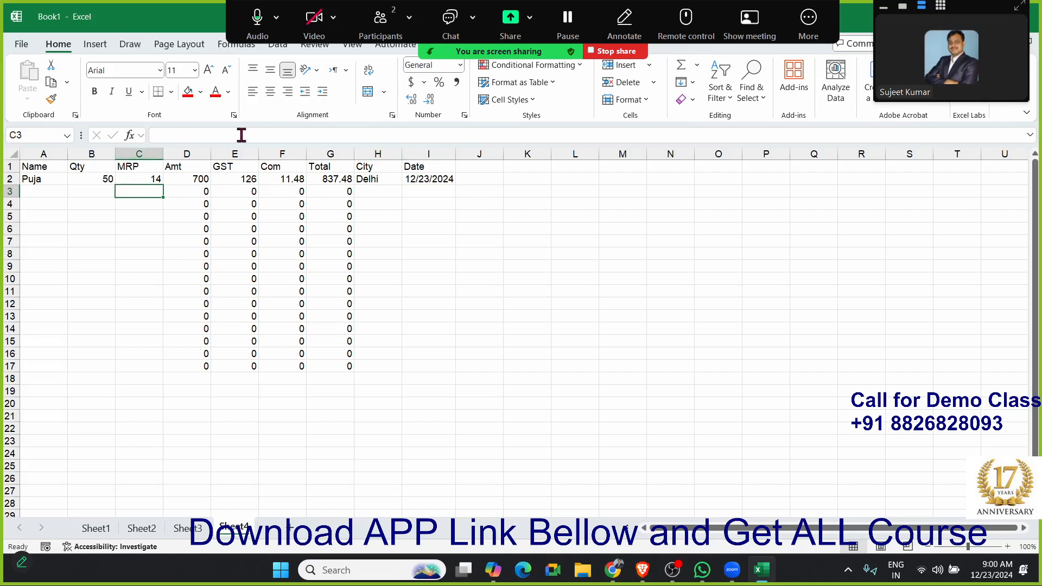
left_click(396, 191)
left_click_drag(396, 191, 410, 190)
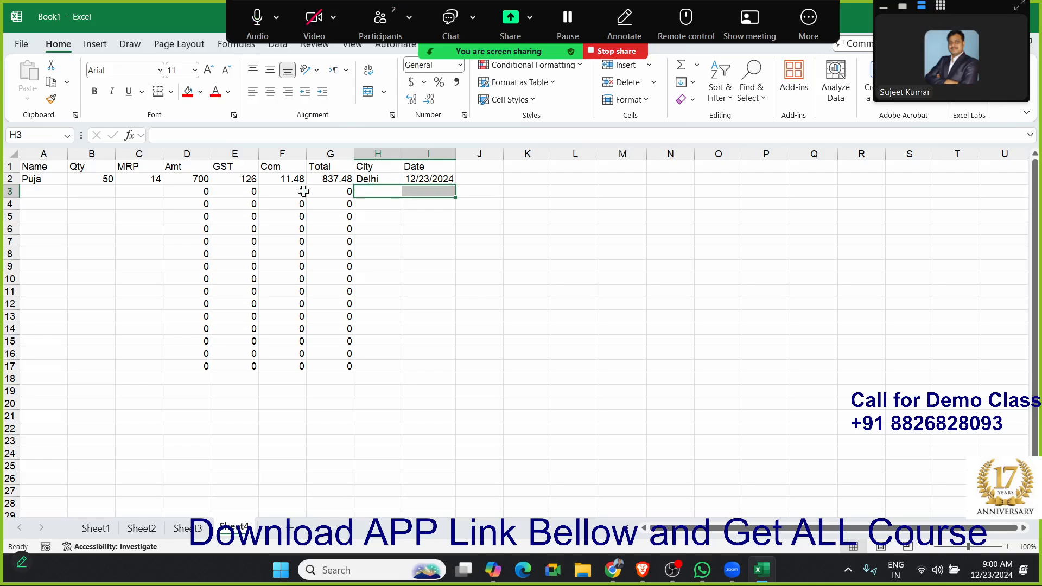
- Remove the Locked protection setting from all cells of the sales sheet
left_click(47, 192)
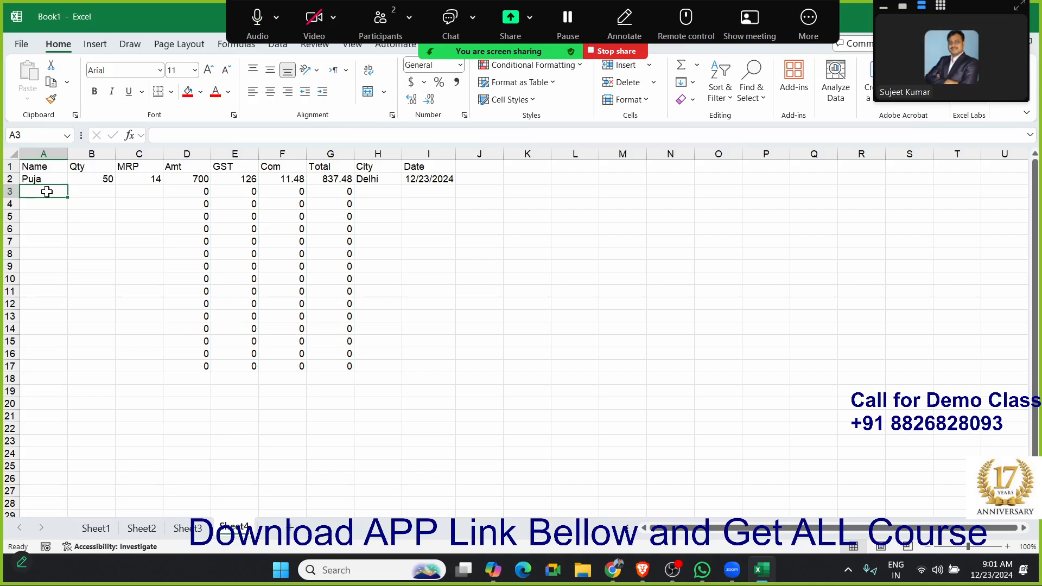
left_click_drag(190, 154, 325, 166)
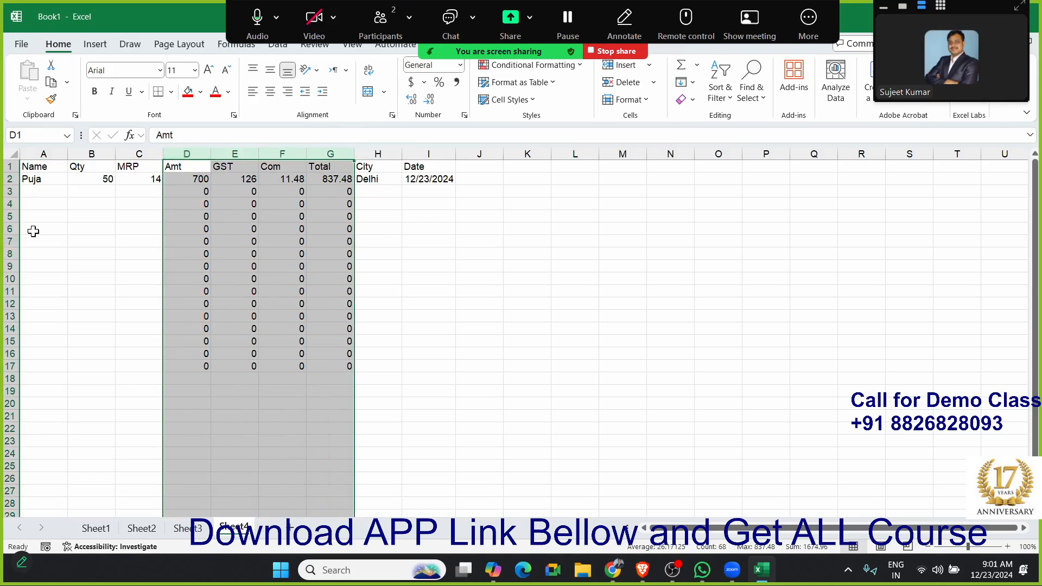
left_click(133, 215)
left_click(15, 153)
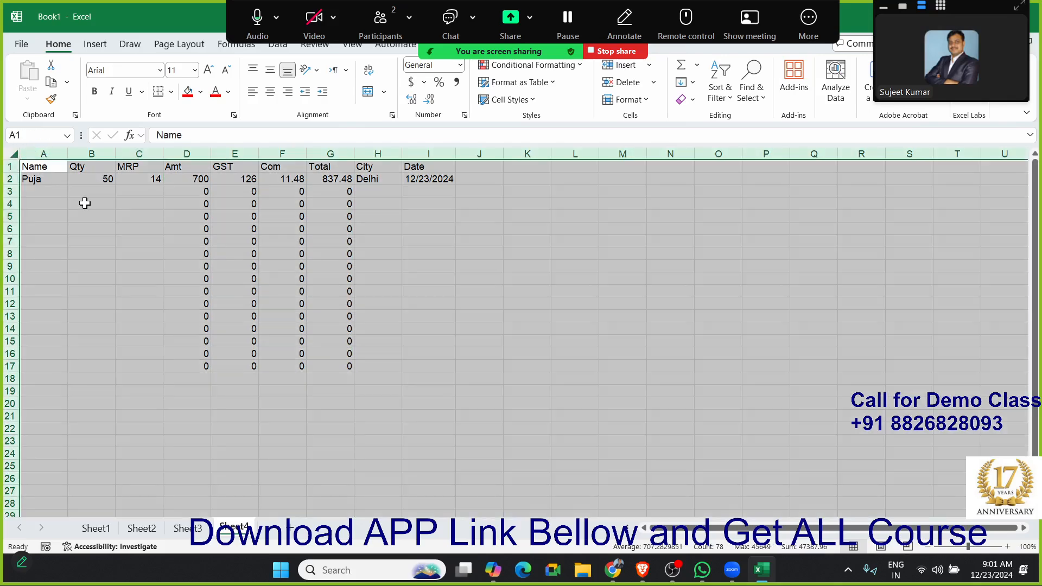
right_click(133, 271)
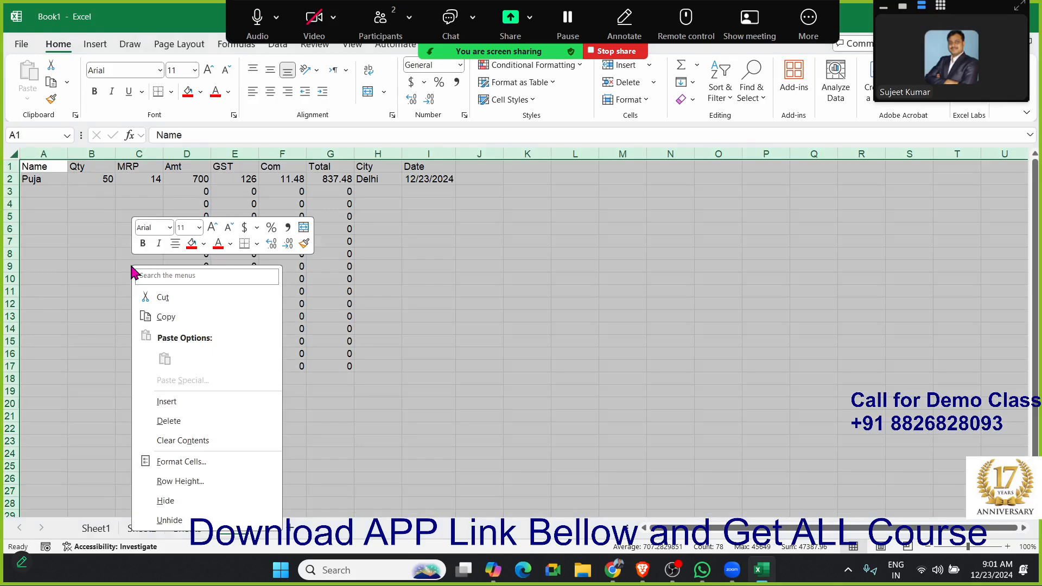
left_click(201, 461)
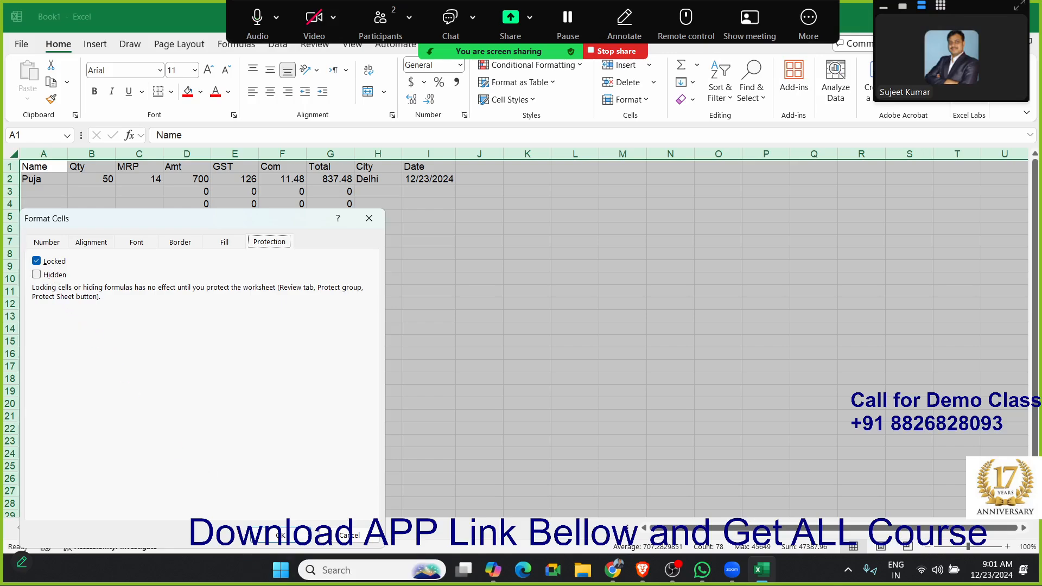
left_click(36, 261)
left_click(279, 535)
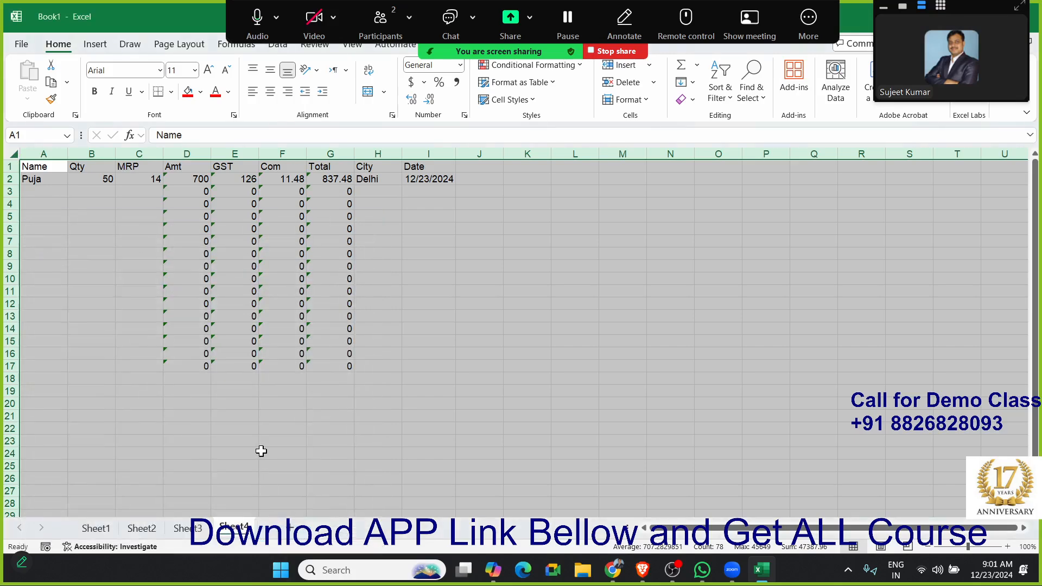
- Set the Amt, GST, Com and Total columns (D to G) to Locked in their cell format
left_click(199, 179)
left_click_drag(187, 153, 331, 165)
right_click(315, 179)
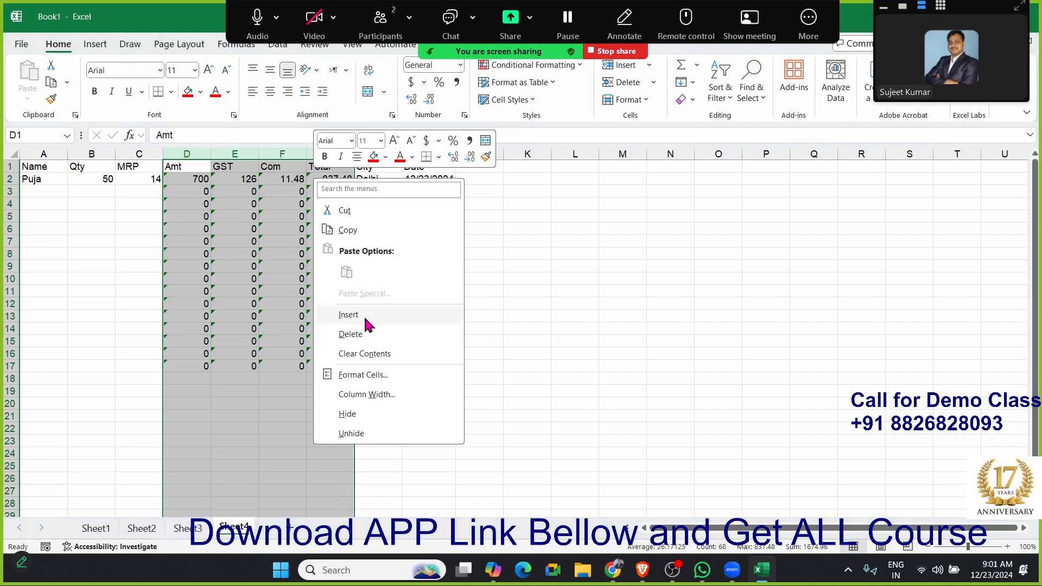
left_click(364, 375)
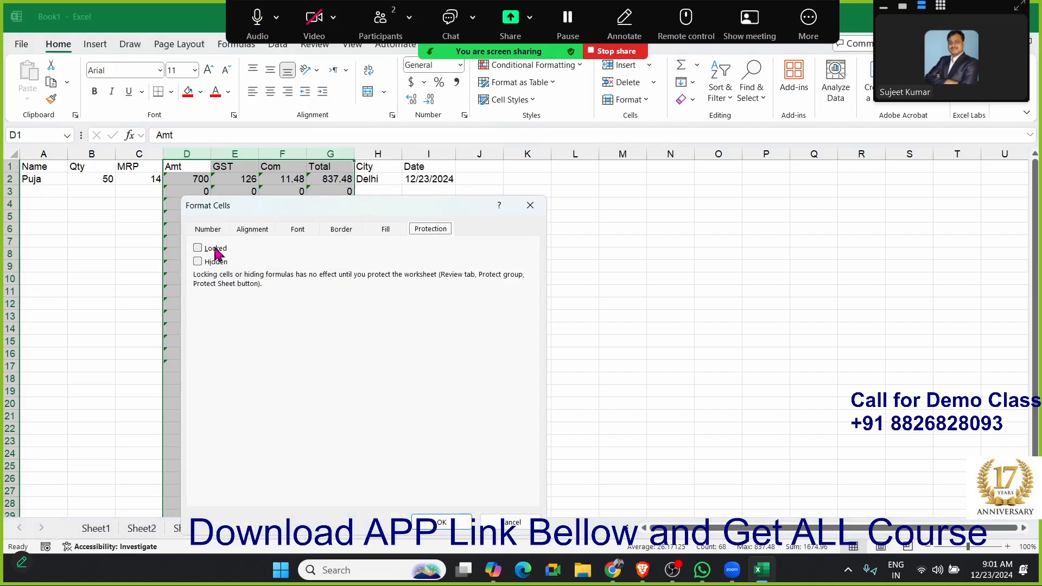
left_click(205, 249)
left_click(441, 519)
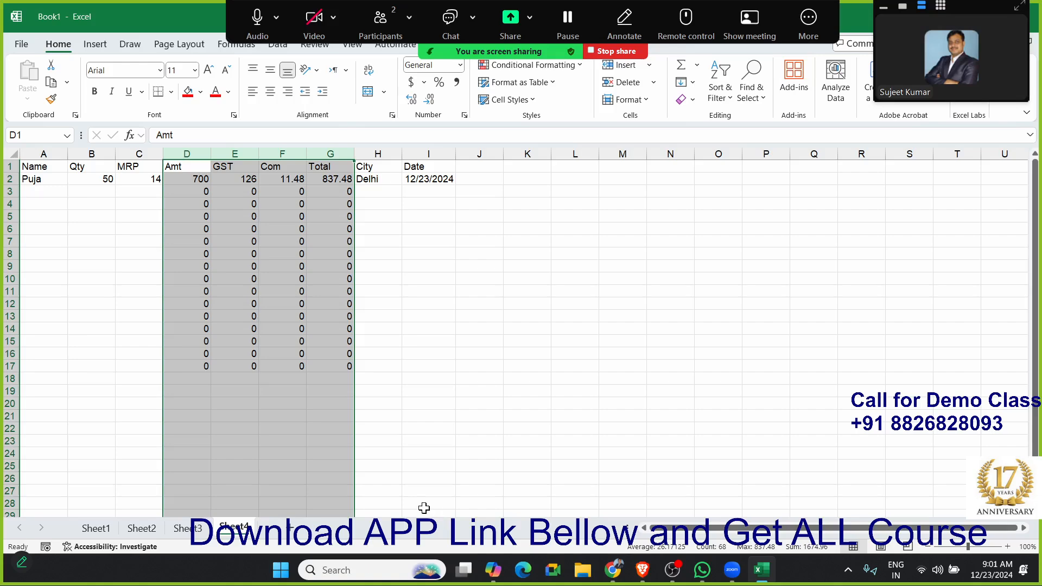
- Examine the formulas in several cells of the Amt, GST, Com and Total columns
left_click(256, 269)
left_click(293, 256)
left_click(331, 253)
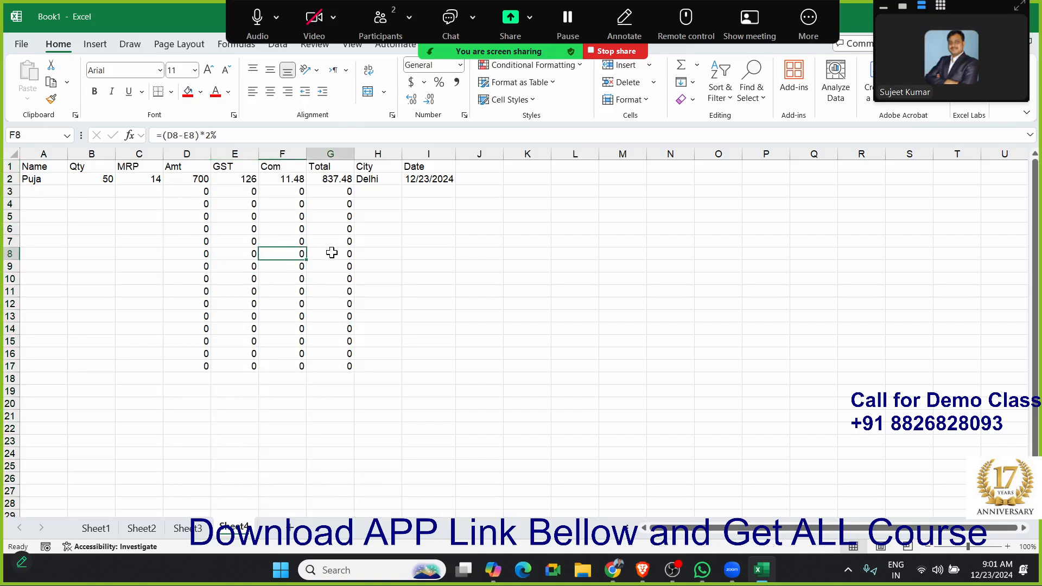
left_click(346, 315)
left_click(368, 204)
left_click(293, 192)
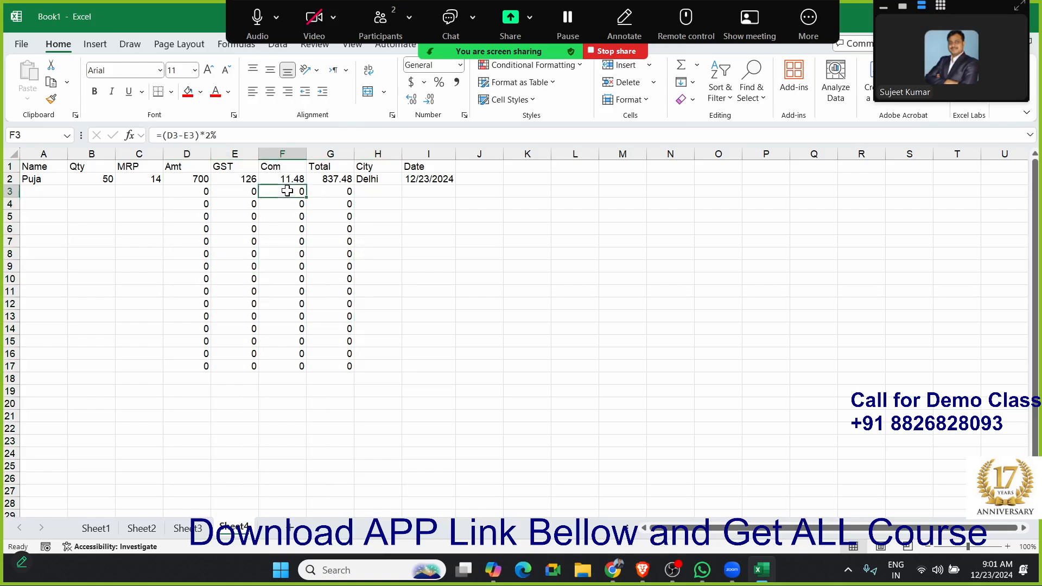
left_click(206, 192)
left_click(333, 192)
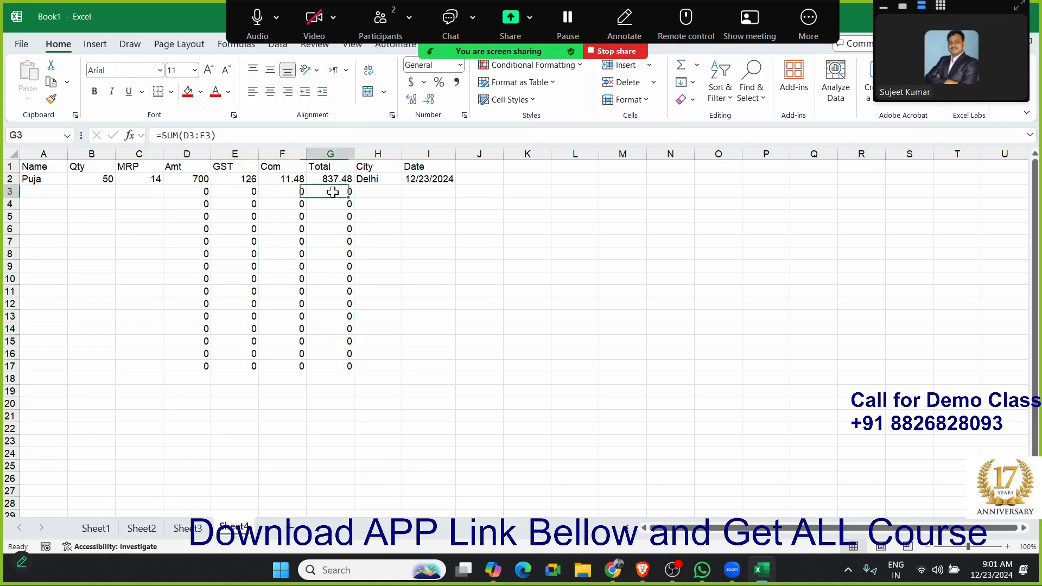
left_click(149, 219)
left_click(222, 290)
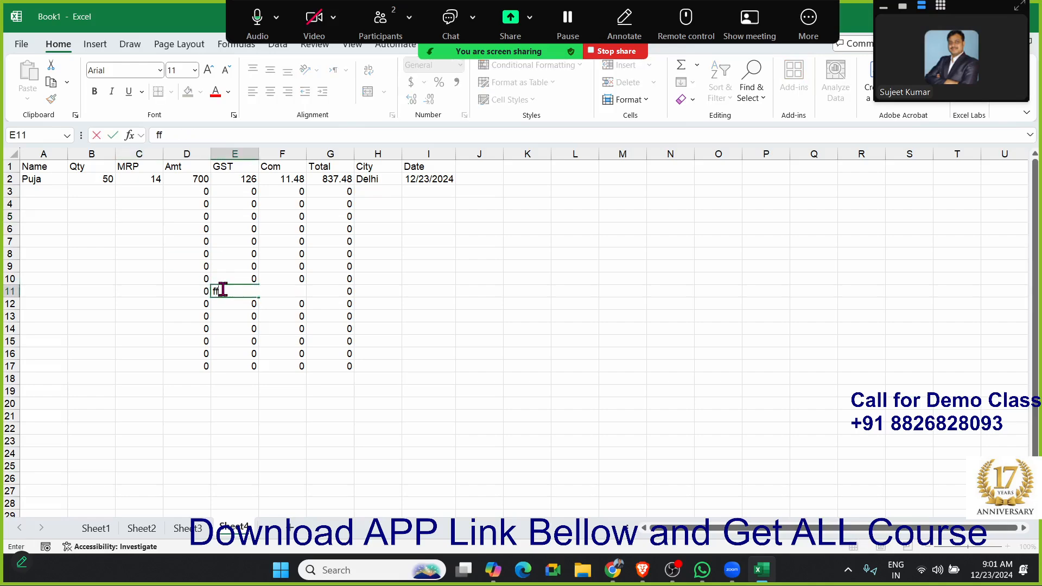
- Protect Sheet4 without a password, allowing only the selection of unlocked cells and disallowing the selection of locked ones
right_click(236, 529)
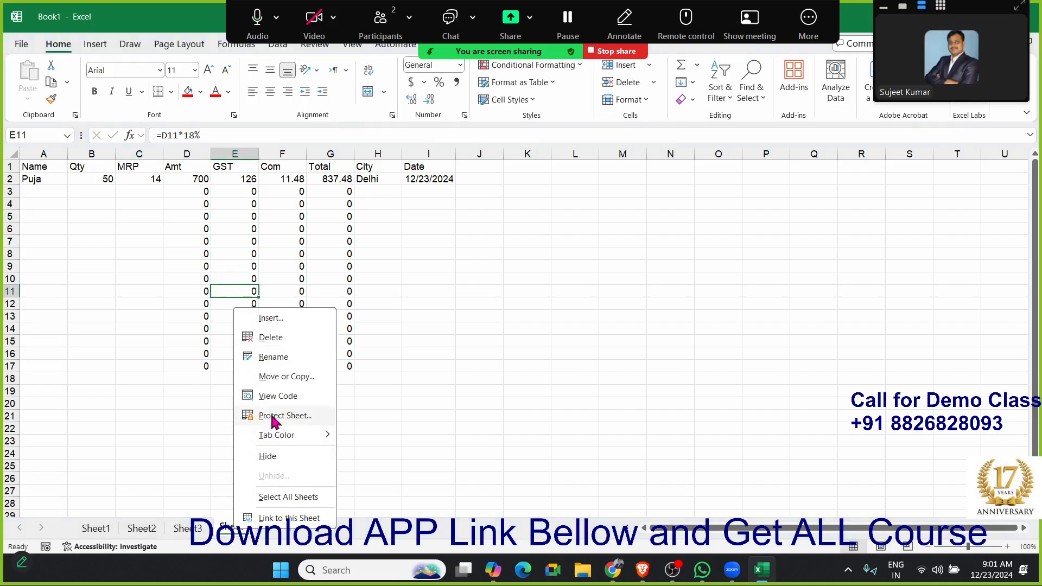
left_click(272, 419)
left_click_drag(233, 274, 476, 197)
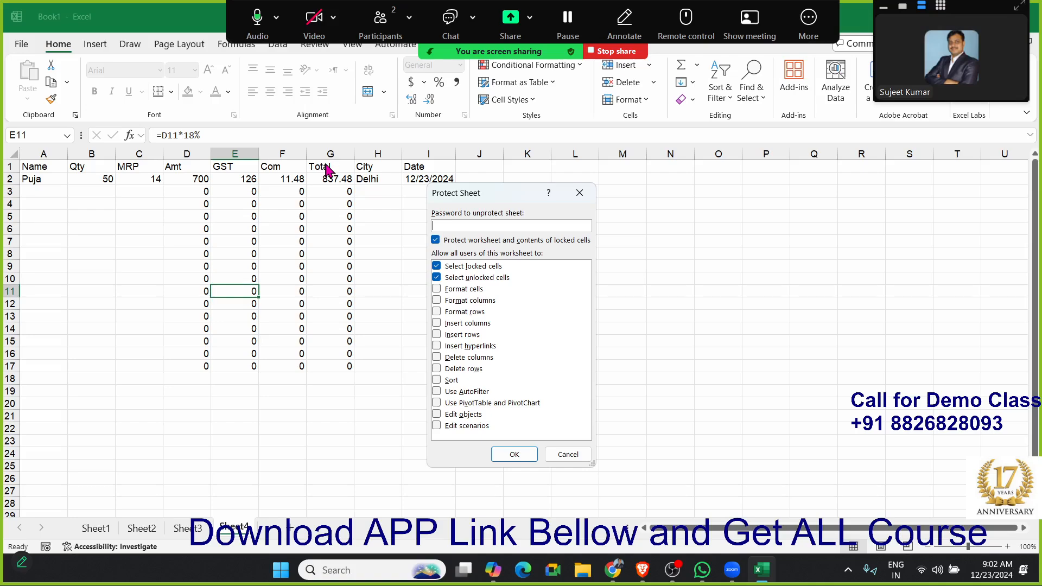
left_click(437, 267)
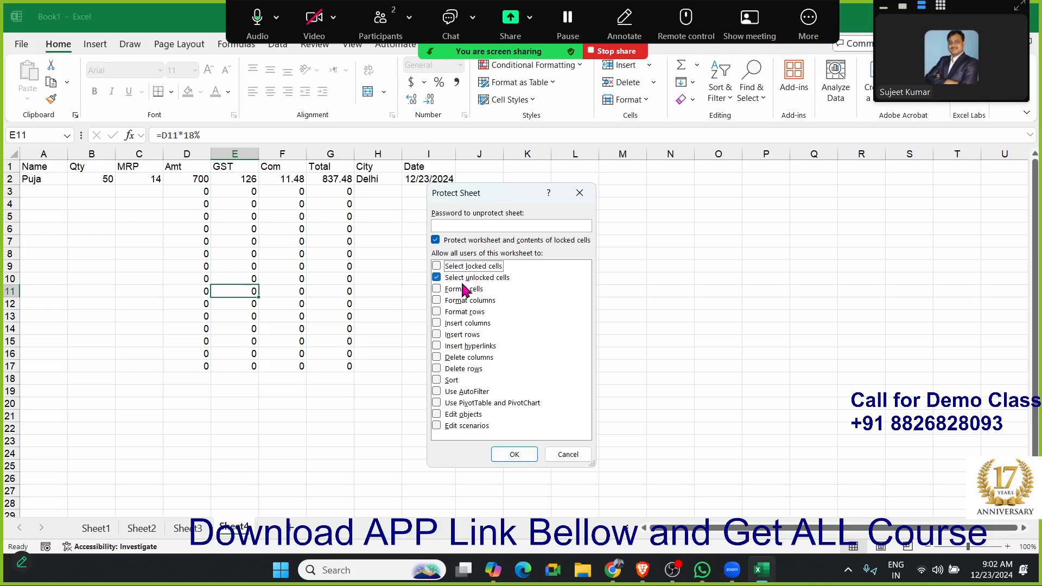
left_click(507, 449)
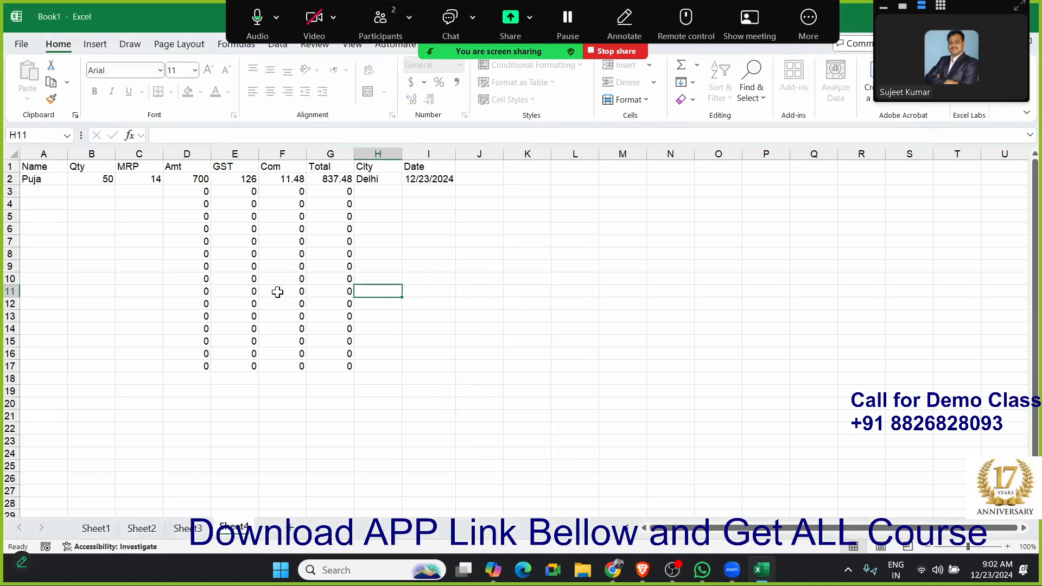
- Start a second record in row 3 with a person's first name, quantity 74 and MRP 25
left_click(33, 192)
type("Om")
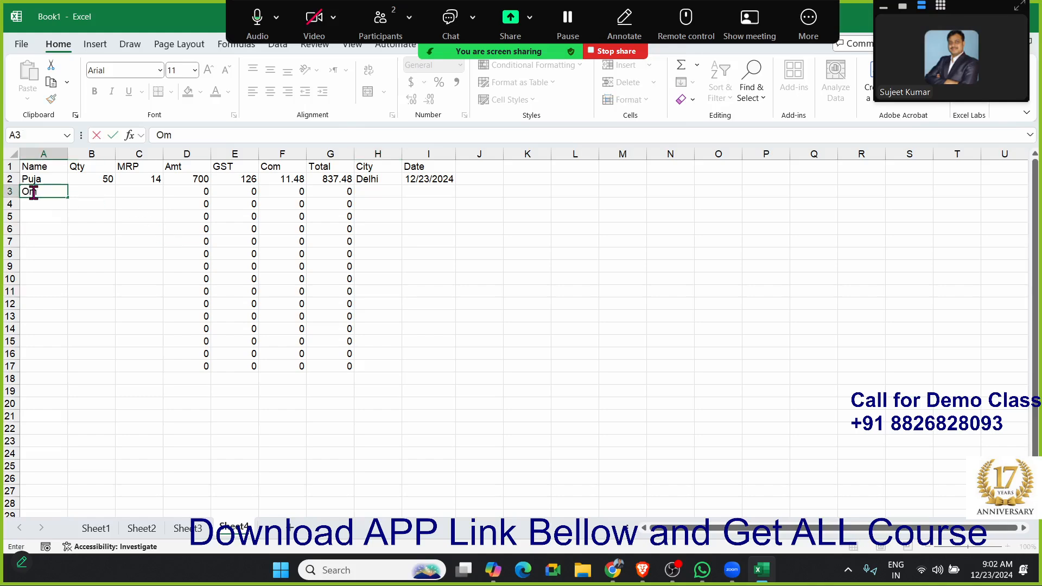
key("Tab")
type("74")
key("Tab")
type("25")
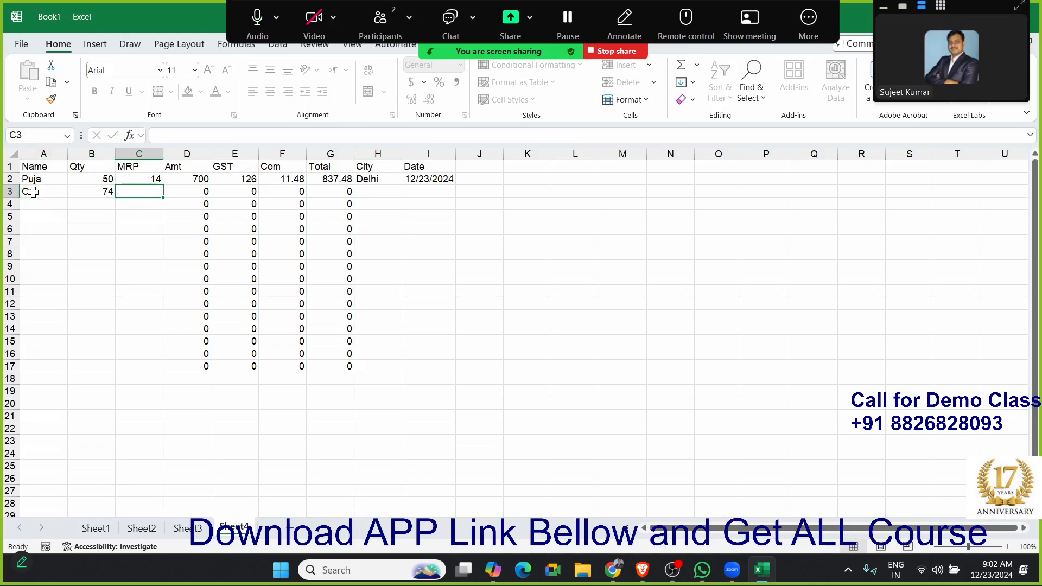
key("Tab")
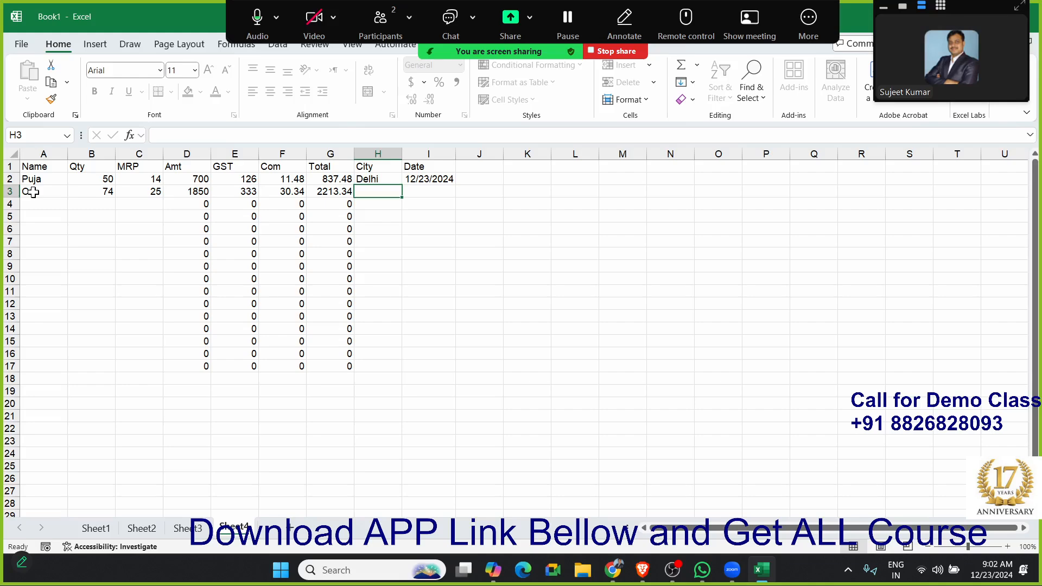
- Move back and forth between the MRP and City cells of row 3 to test the locked columns
key("Left")
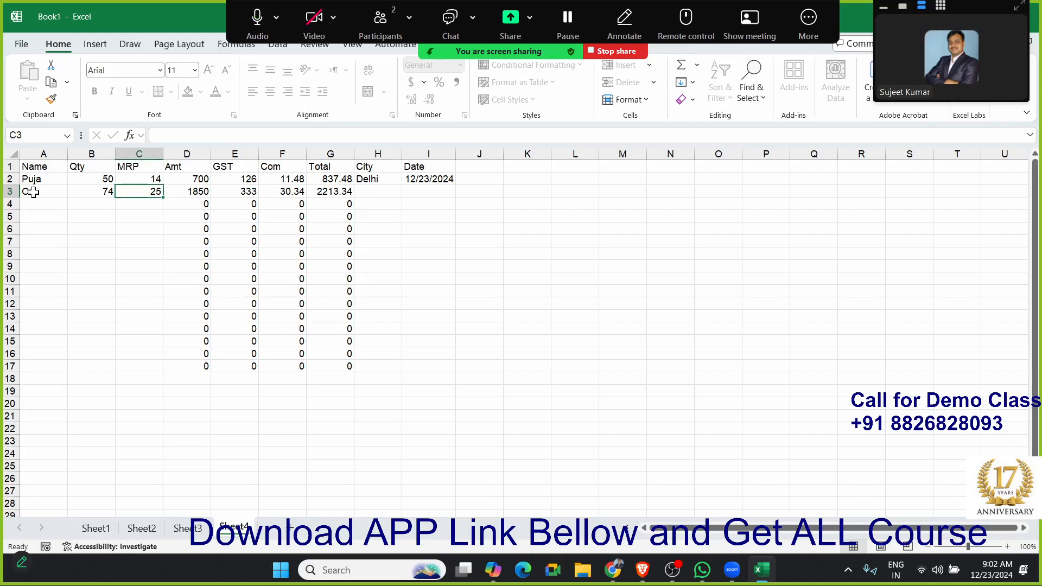
key("Right")
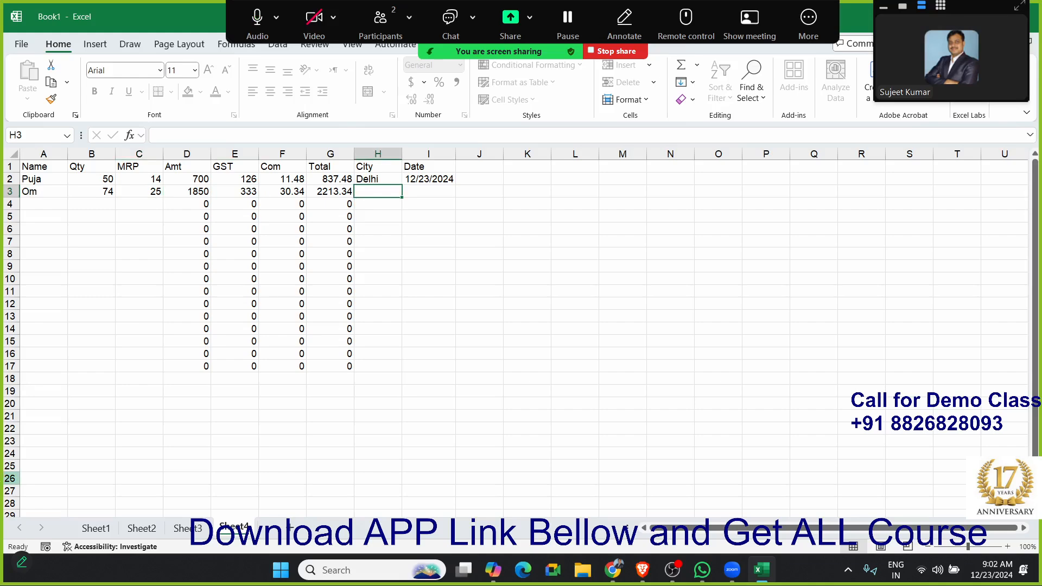
left_click(144, 317)
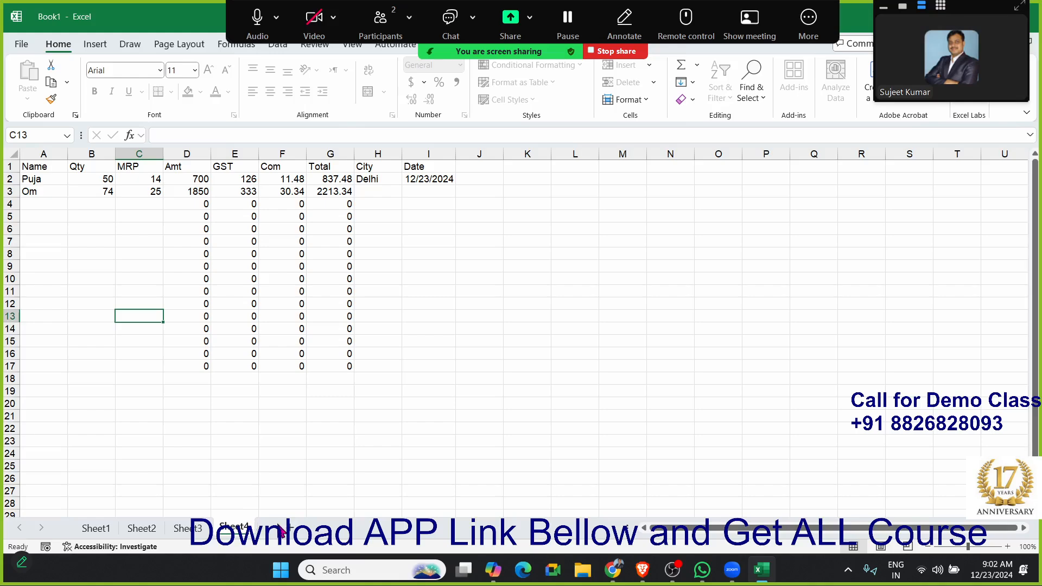
- Copy the headers and both records (A1:I3) to a new sheet and check the copied formulas in row 3
left_click_drag(36, 165, 430, 191)
key("ctrl+c")
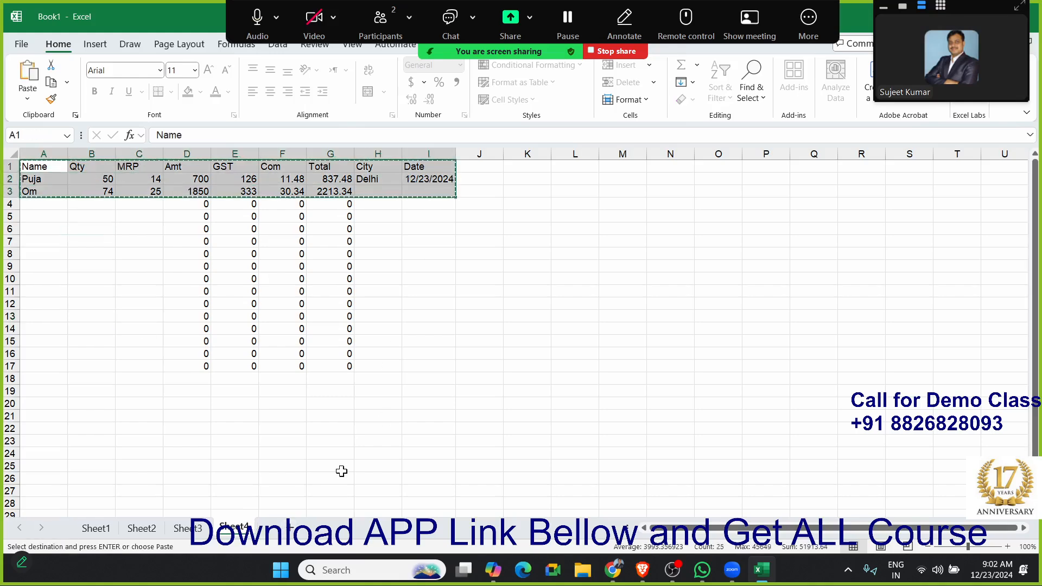
left_click(292, 527)
key("ctrl+v")
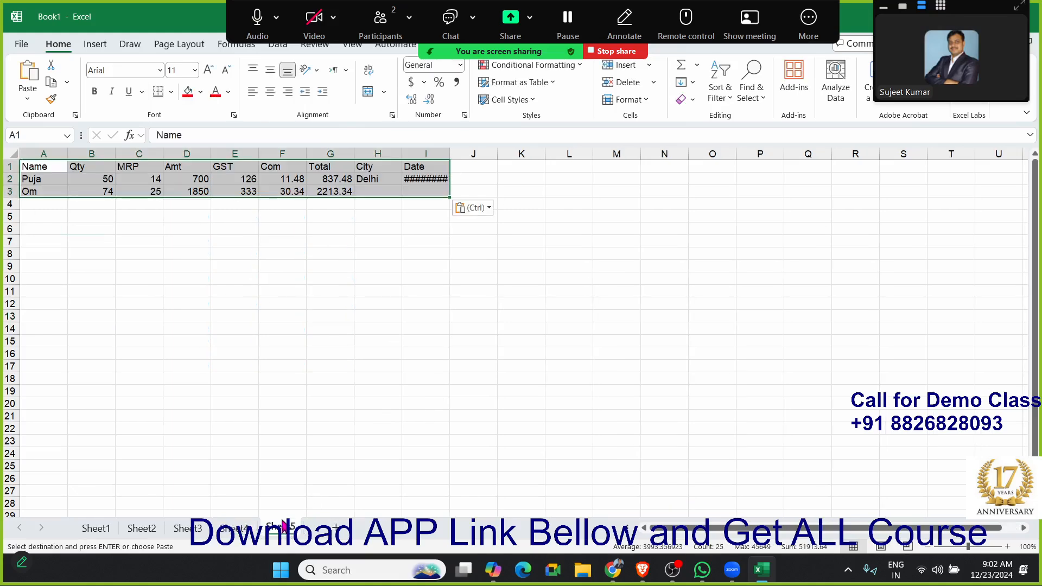
left_click(215, 188)
left_click(286, 192)
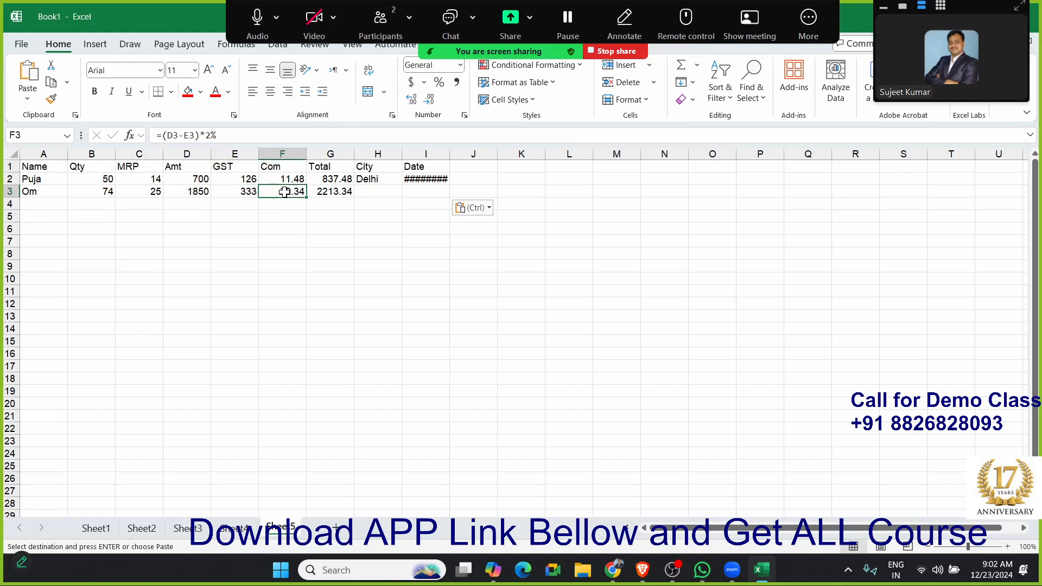
left_click(314, 192)
- Clear the city and date of the first record (H2:I2) on the new sheet
left_click_drag(385, 177, 426, 179)
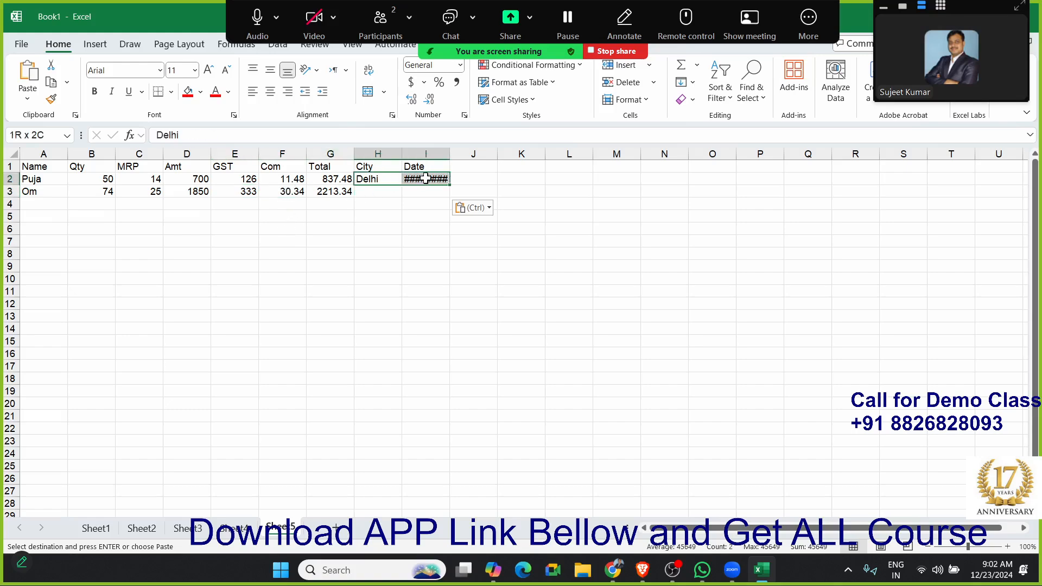
key("Delete")
left_click(357, 242)
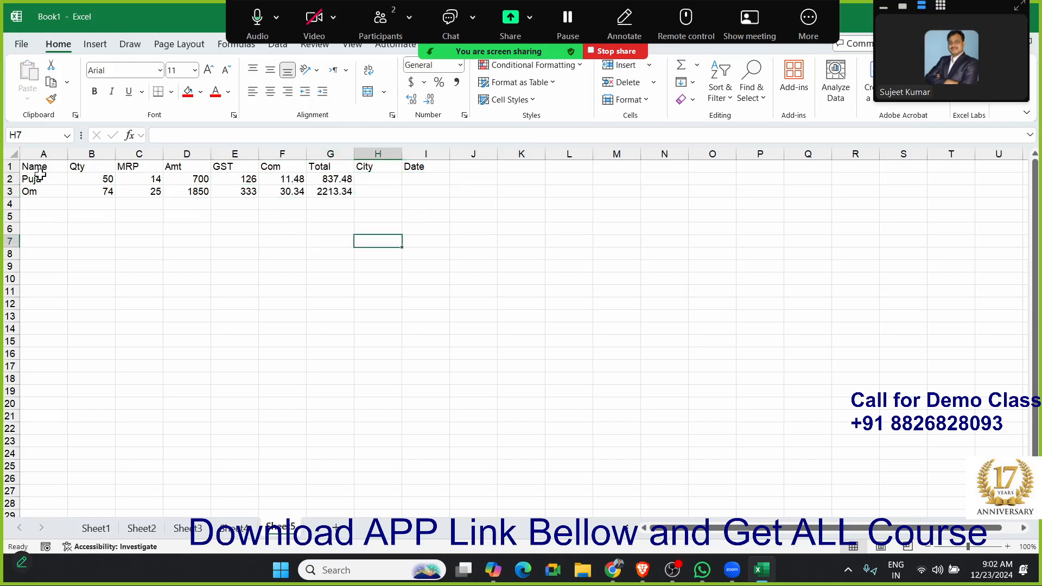
- Remove the Locked protection setting from all cells of the new sheet
left_click(9, 148)
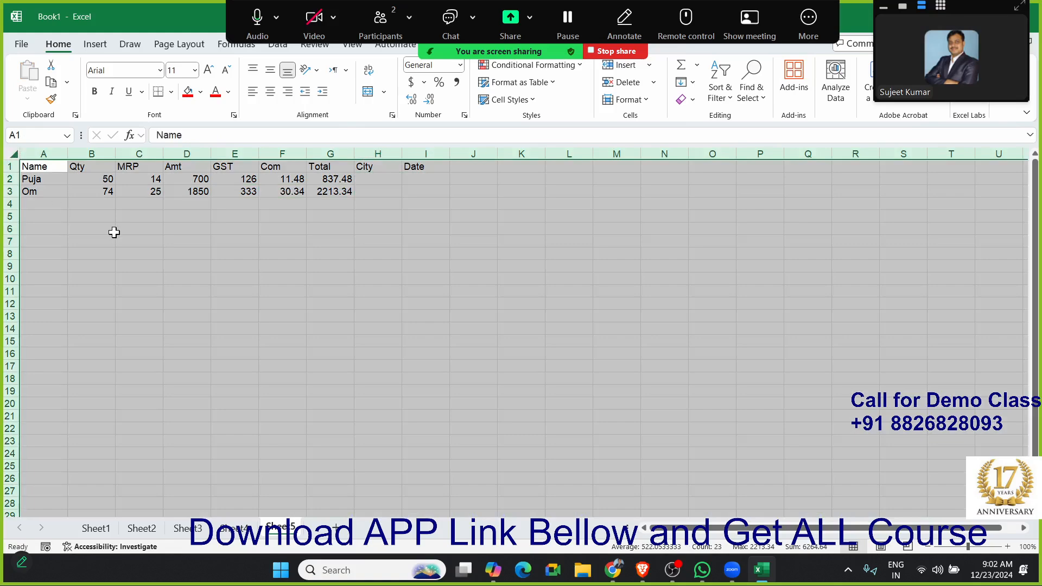
right_click(159, 244)
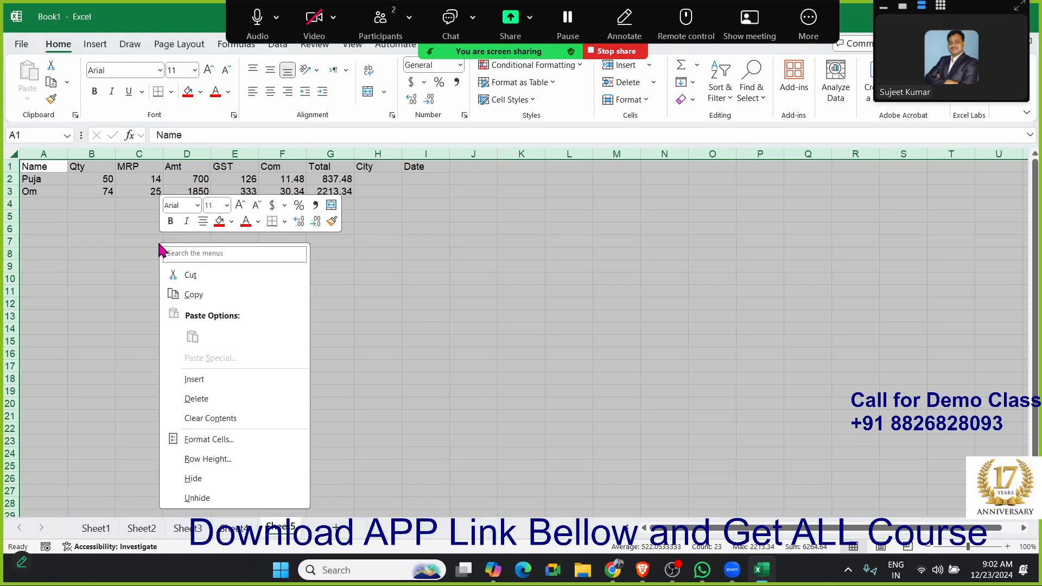
left_click(183, 439)
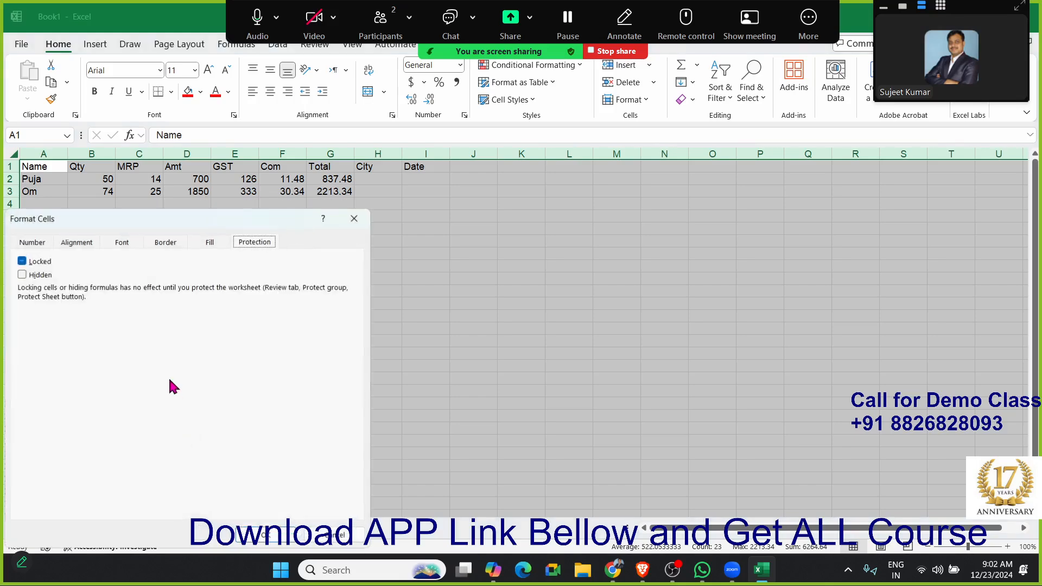
left_click(22, 262)
left_click(22, 262)
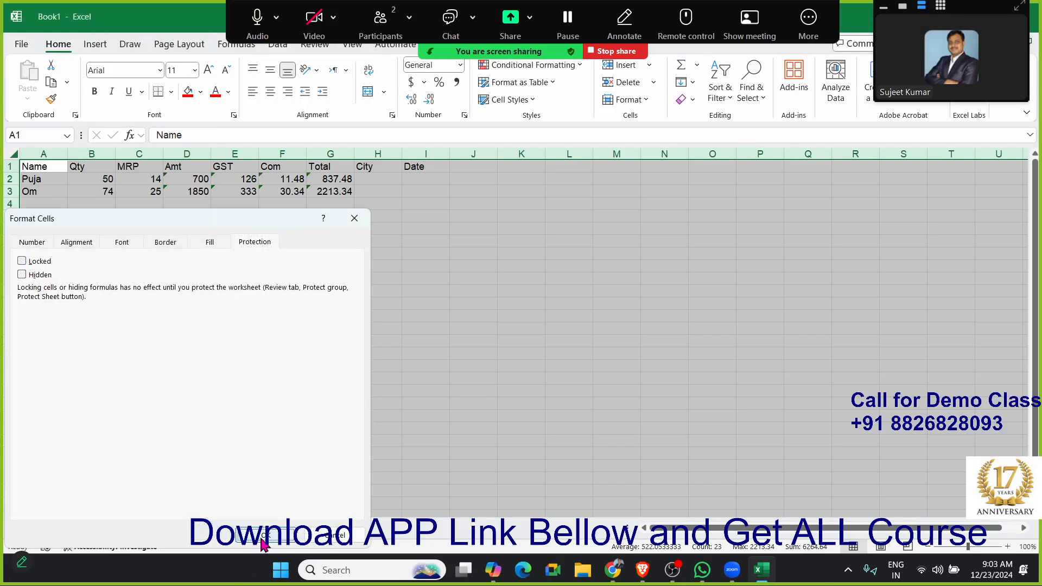
left_click(265, 536)
left_click(202, 380)
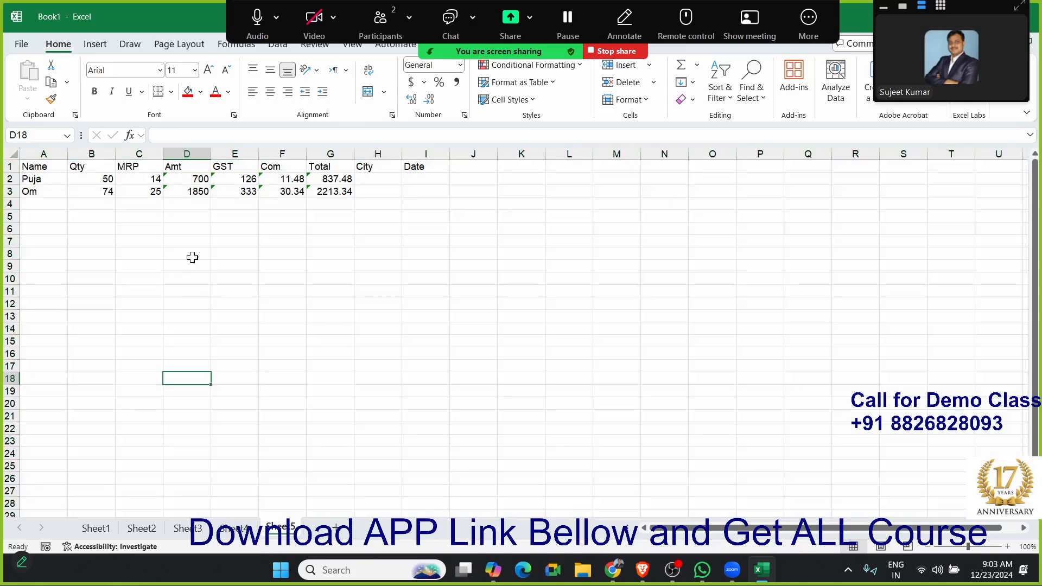
- Turn the Locked protection setting back on for the Amt to Total columns (D:G)
left_click(198, 157)
left_click_drag(197, 157, 326, 158)
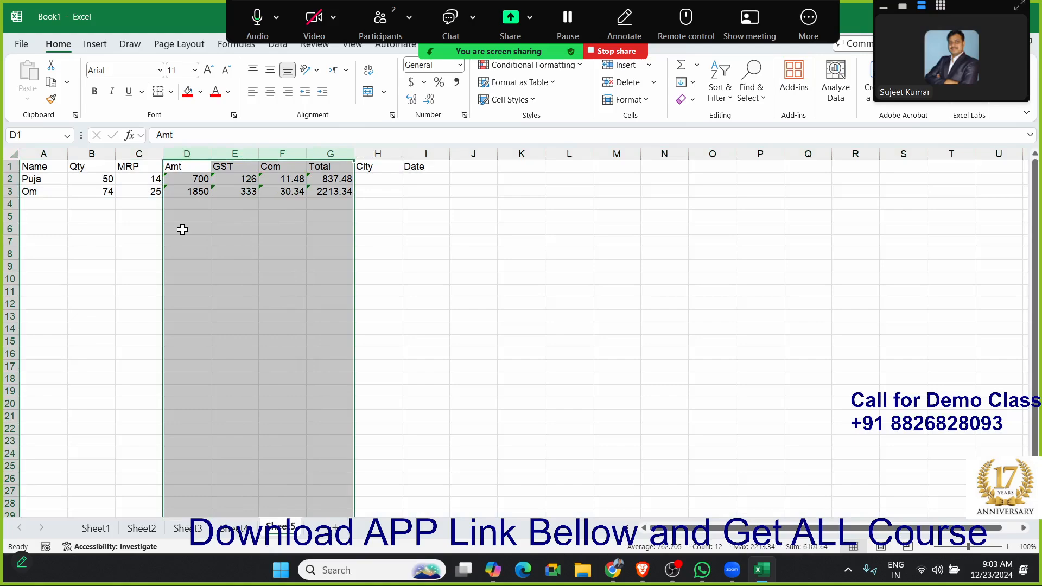
right_click(208, 217)
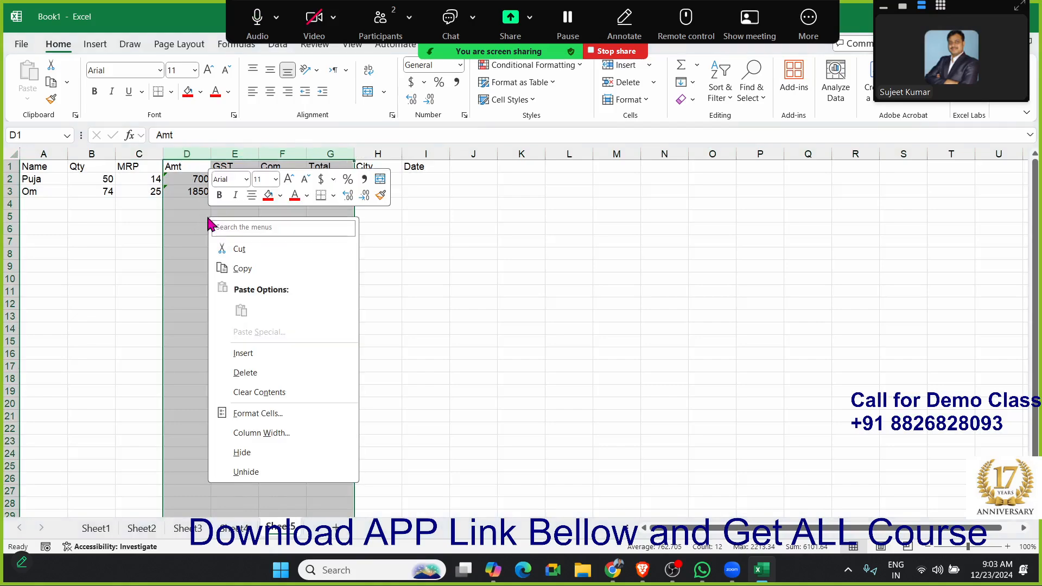
left_click(258, 414)
left_click(92, 261)
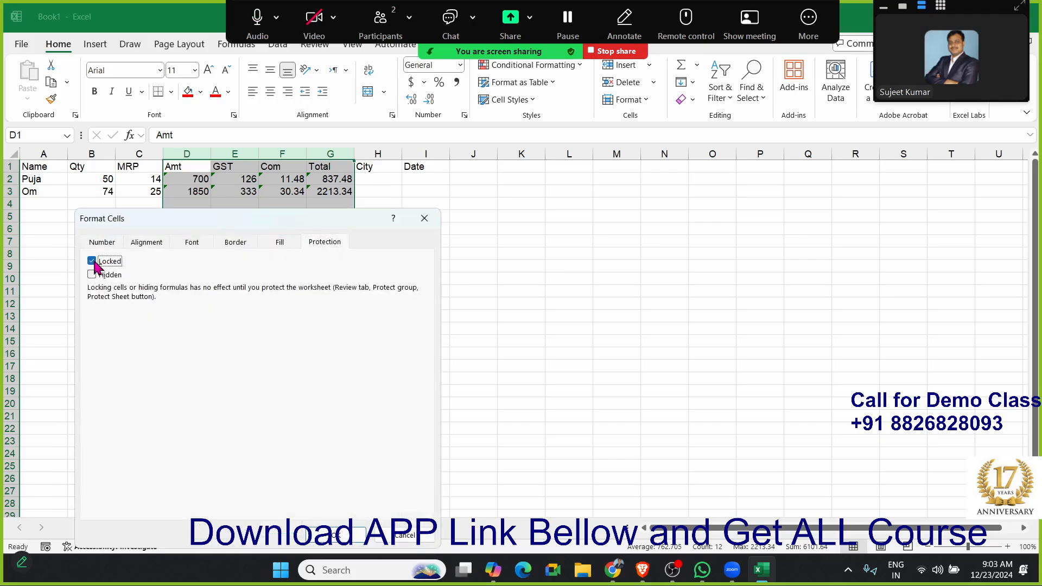
left_click(348, 537)
left_click(122, 252)
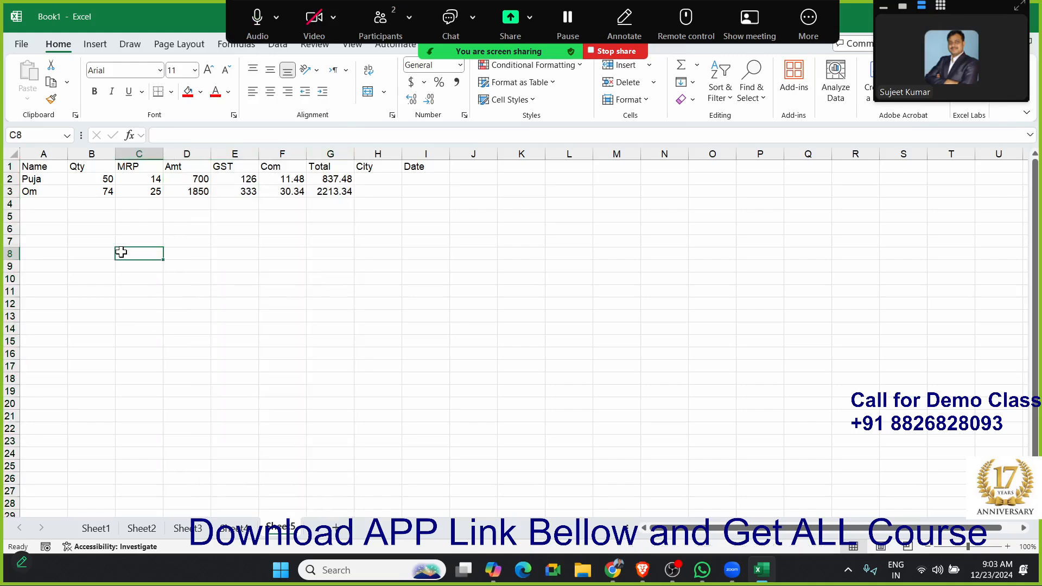
- Protect the sheet without a password, allowing users to select unlocked cells only
right_click(274, 529)
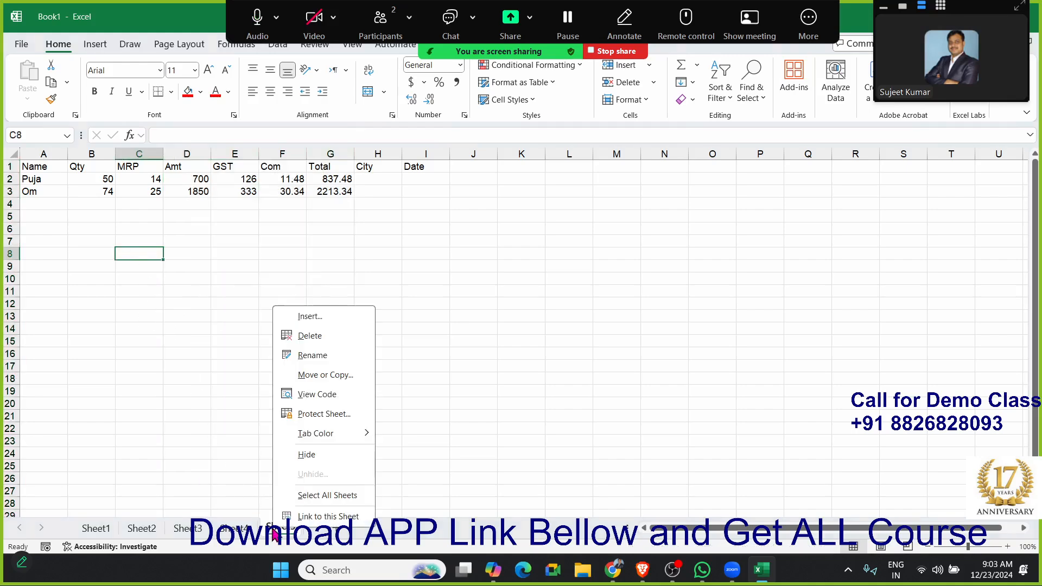
left_click(313, 417)
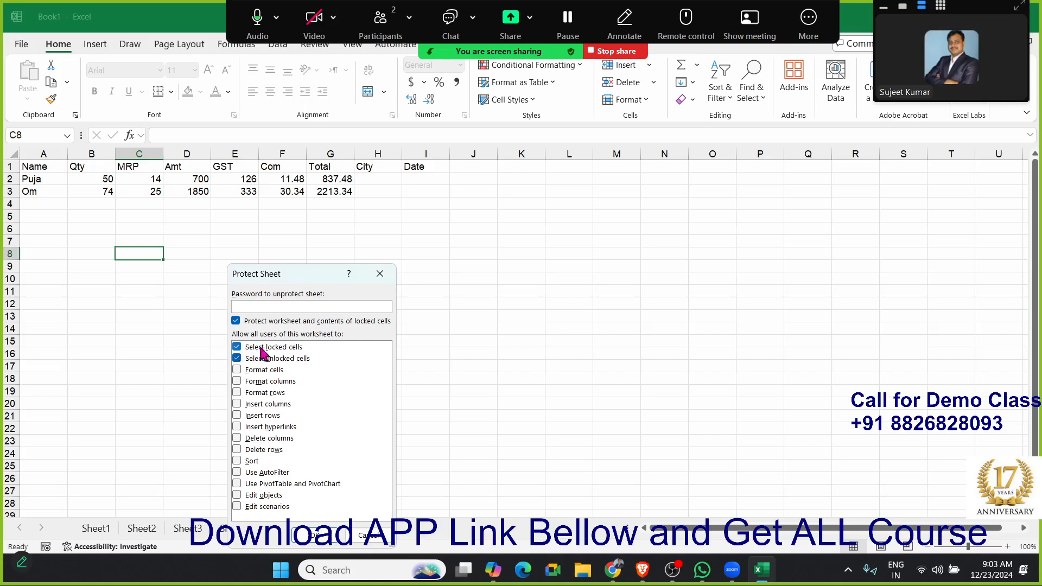
left_click(300, 348)
left_click(281, 308)
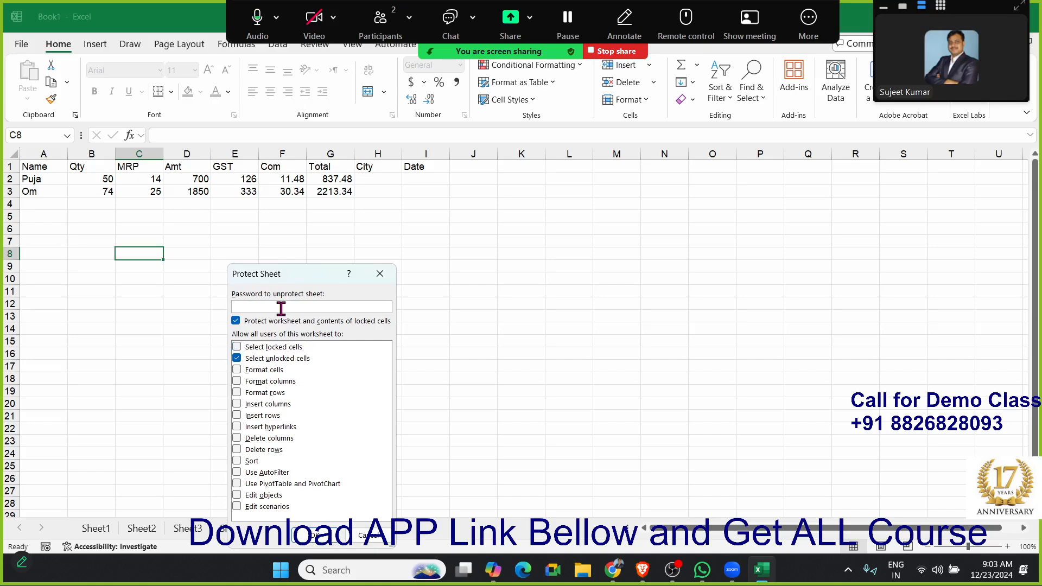
left_click(305, 543)
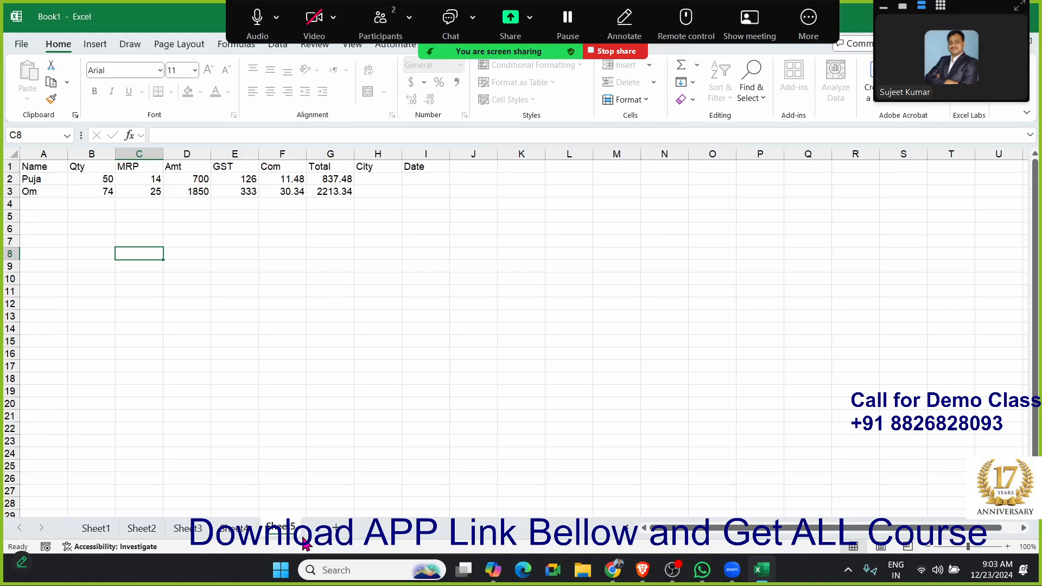
- Move the selection across and up through the protected sheet to check that columns D:G are skipped, ending at A3
key("Tab")
key("Tab")
key("Tab")
key("Tab")
key("Tab")
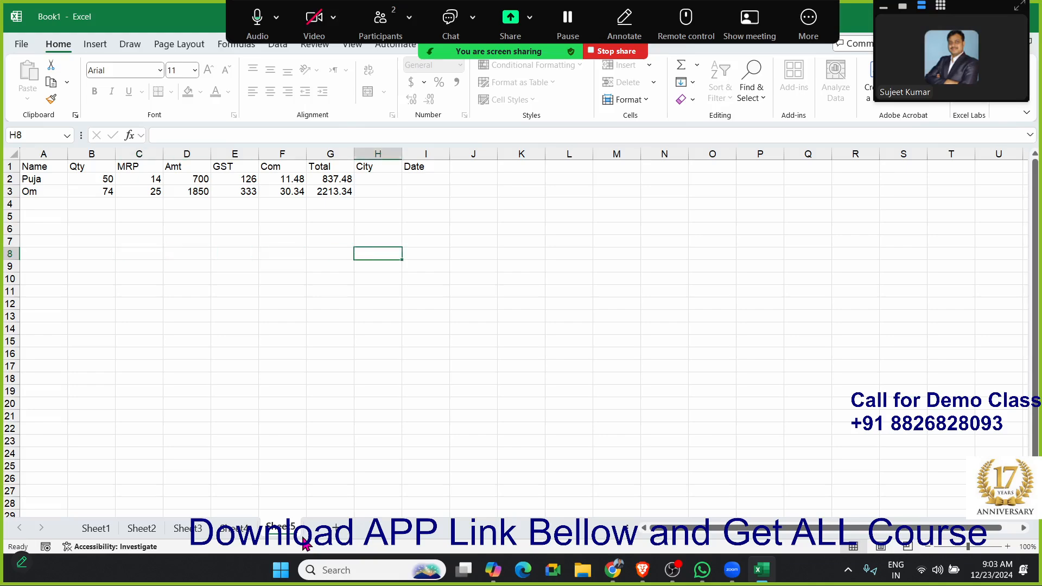
key("Tab")
key("Tab")
key("Tab")
key("Up")
key("Up")
key("Up")
key("Up")
key("Up")
key("Up")
key("Up")
key("Left")
key("Left")
key("Down")
key("Down")
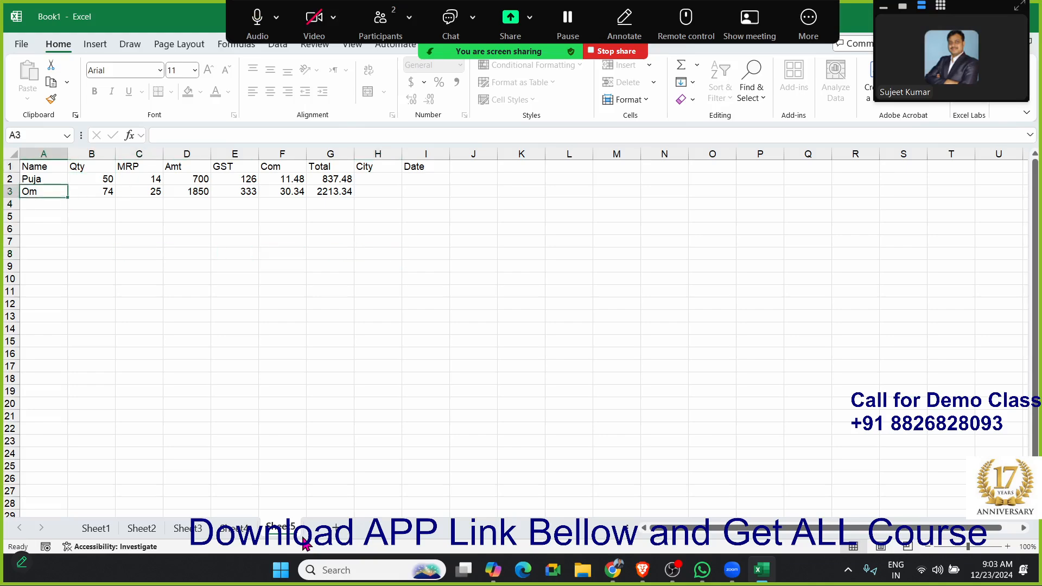
- Set the MRP of the second record (C3) to 54 and move on to its City cell
key("Right")
key("F2")
key("F2")
key("Tab")
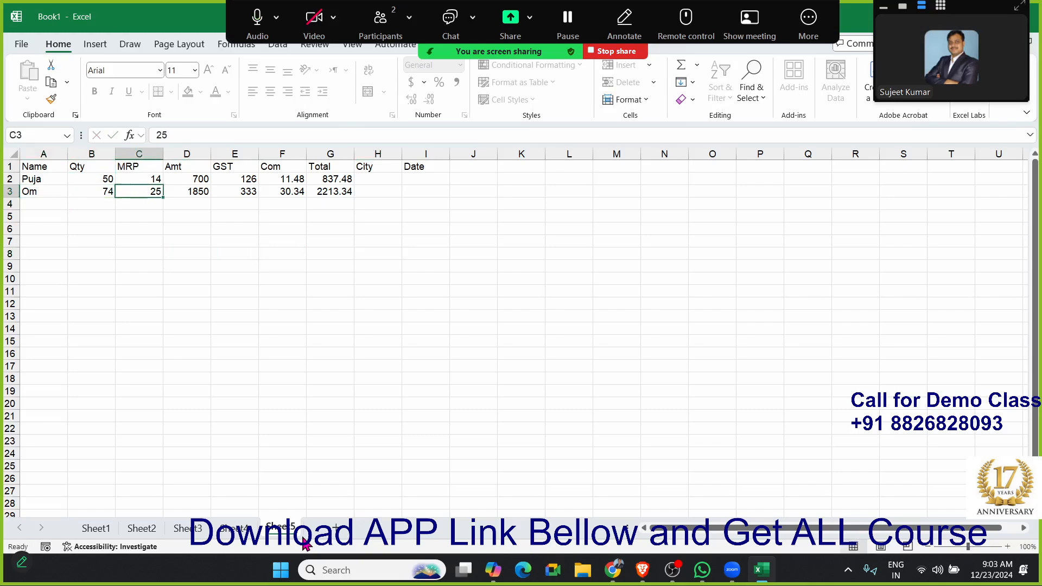
type("54")
key("Tab")
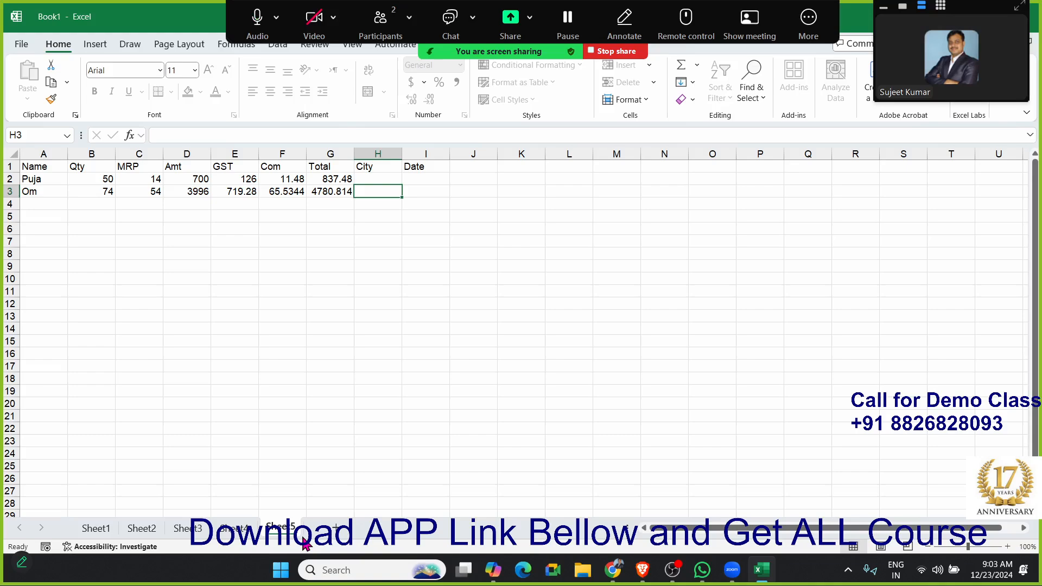
- Add a new sheet and enter 85, 65, 85 and 62 in cells A1:D1
left_click(335, 529)
left_click(250, 530)
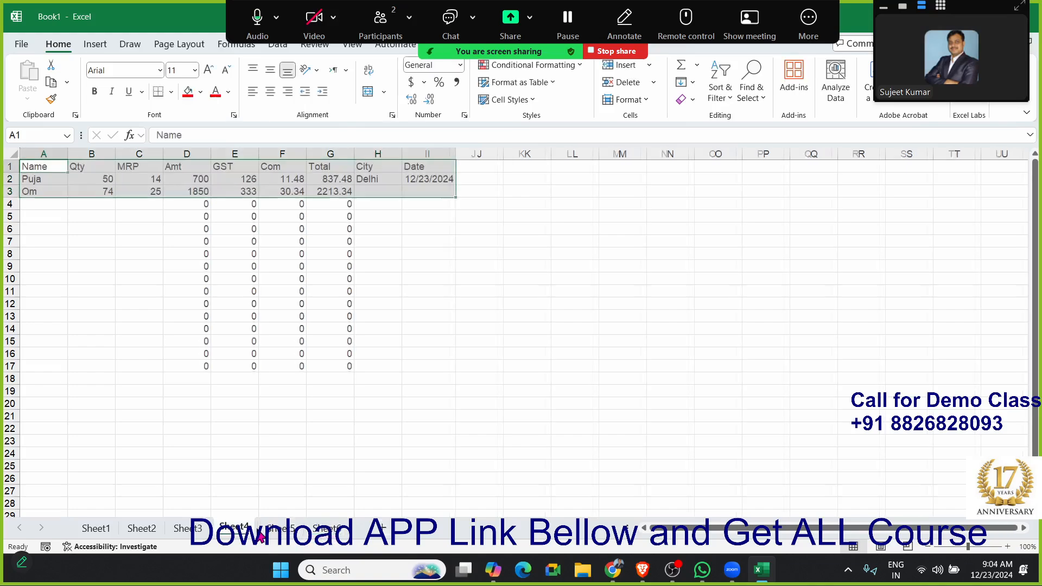
left_click(326, 531)
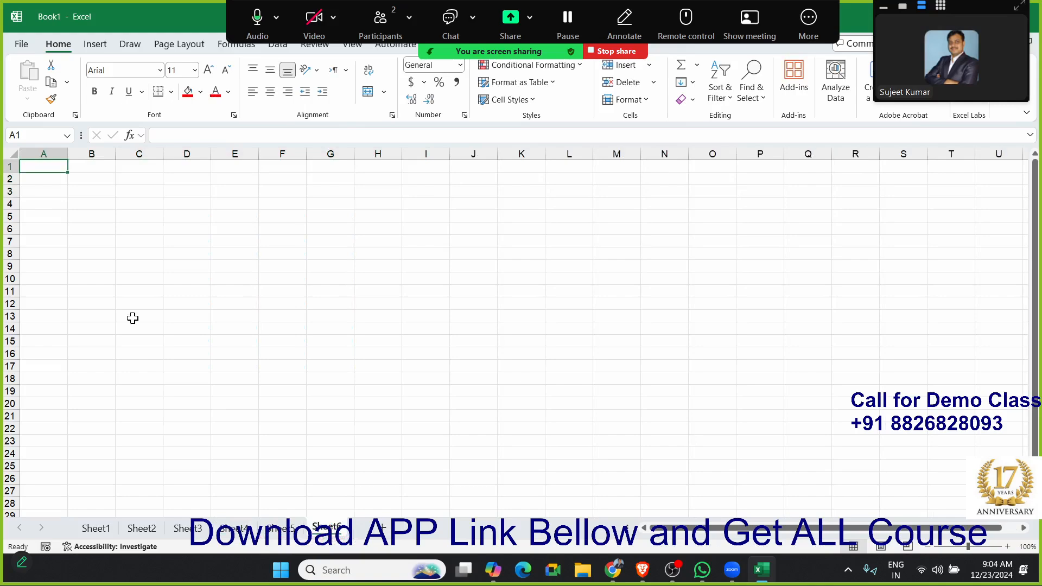
type("85")
key("Tab")
type("65")
key("Tab")
type("85")
key("Tab")
type("6")
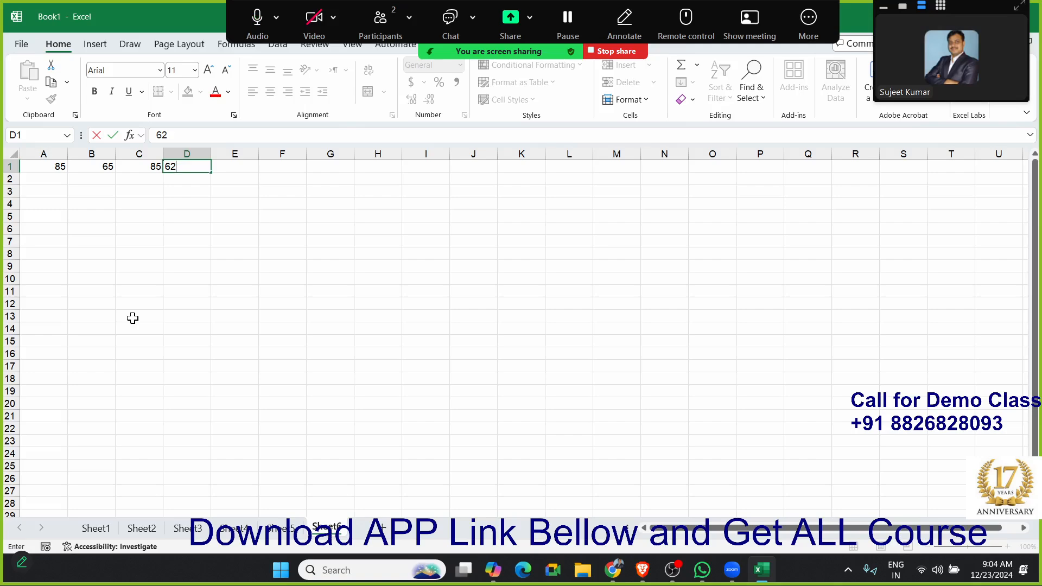
key("Return")
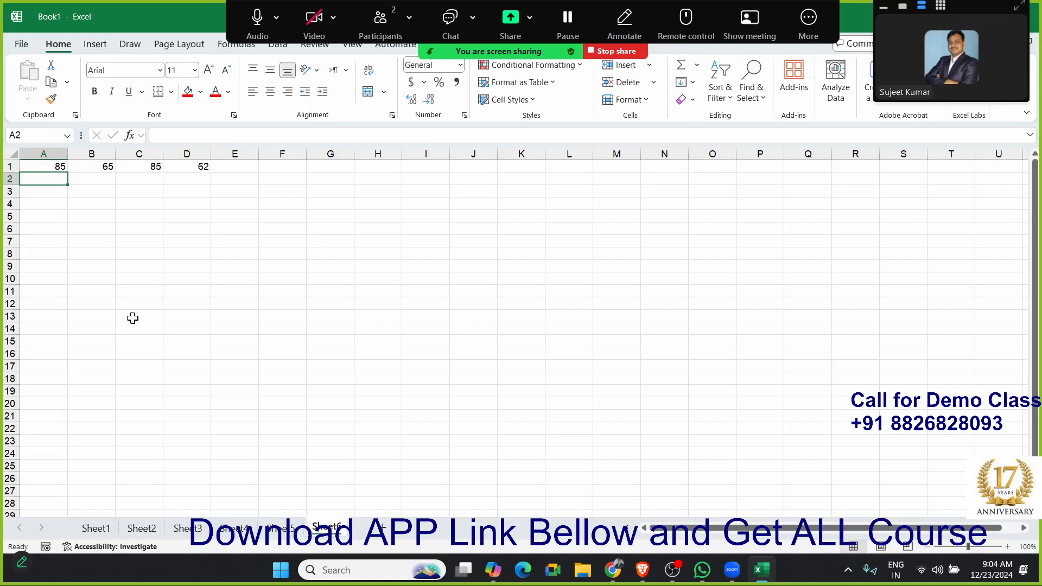
- Enter the formula =SUM(A1:D1) in cell E1 and reselect that cell
key("Up")
key("Right")
key("Right")
key("Right")
key("Right")
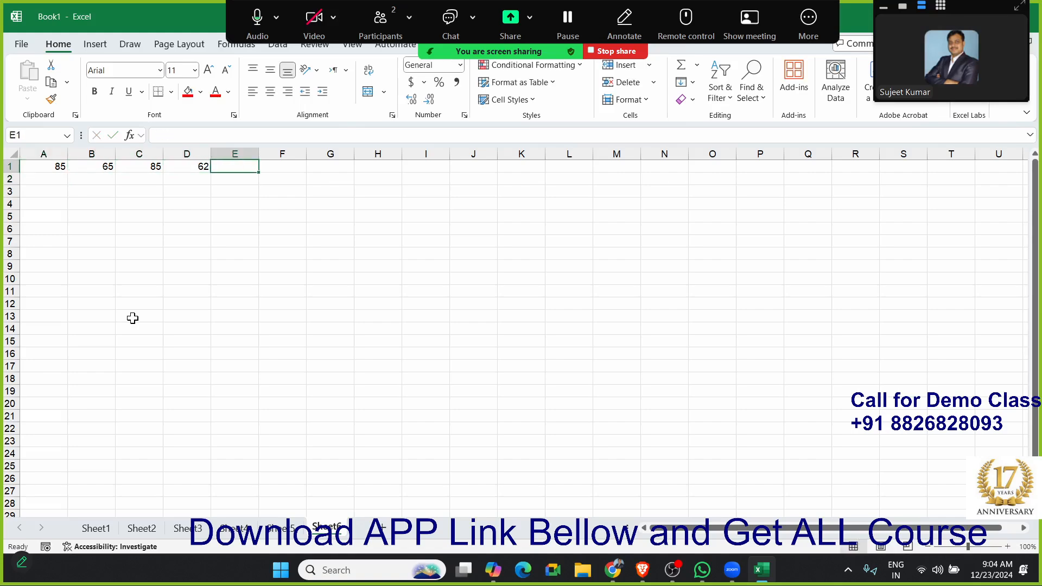
type("=sum")
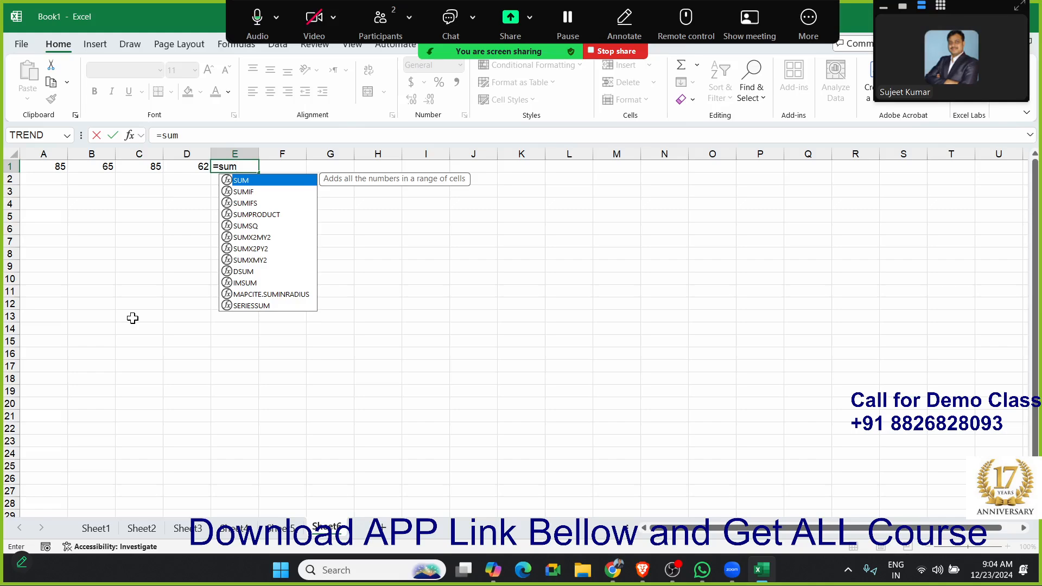
key("Tab")
key("Left")
key("shift+Left")
key("shift+Left")
key("shift+Left")
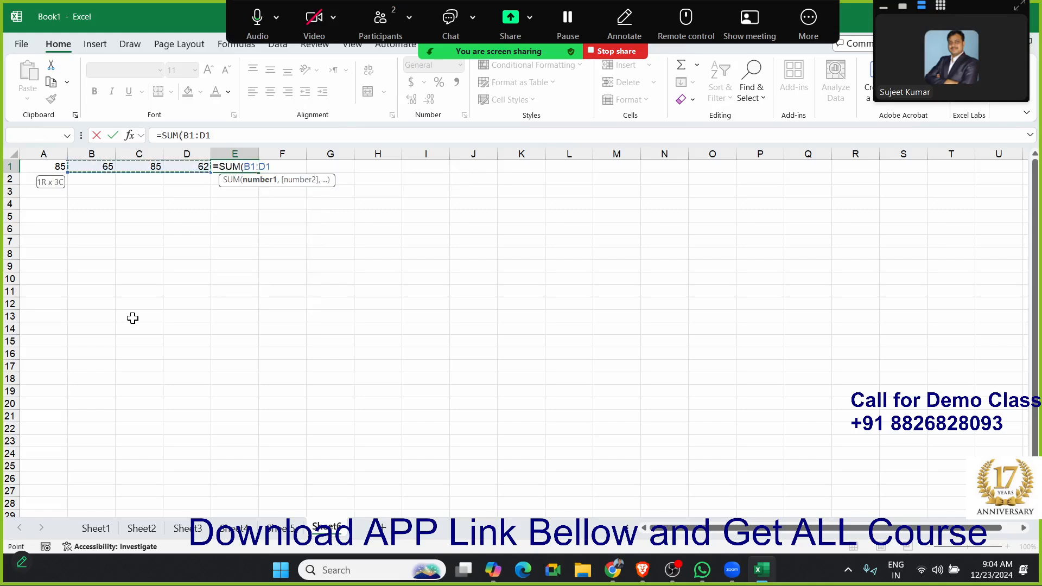
key("Return")
key("Up")
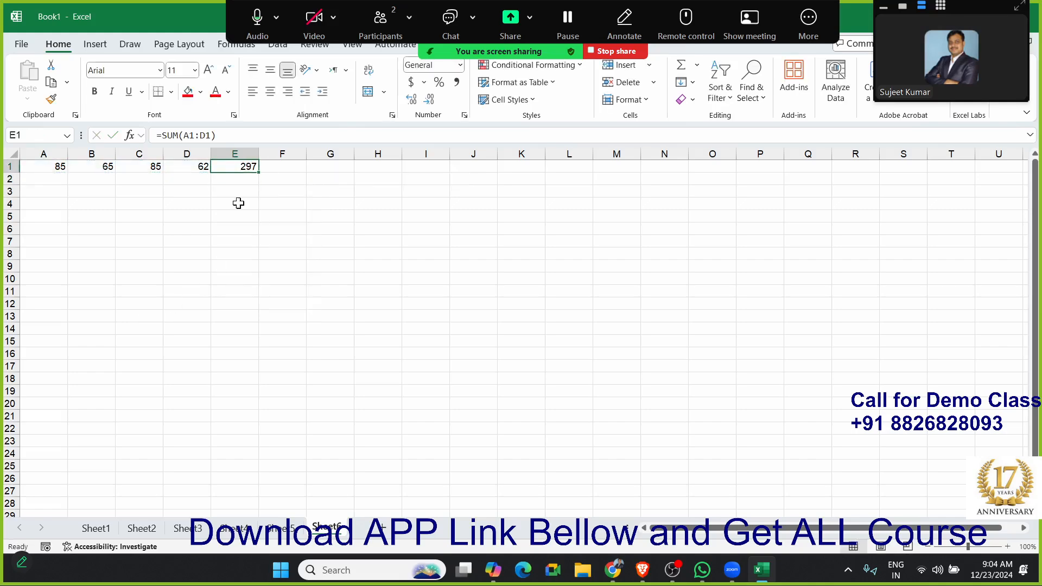
- Open the cell protection settings for the sum formula in E1
right_click(233, 168)
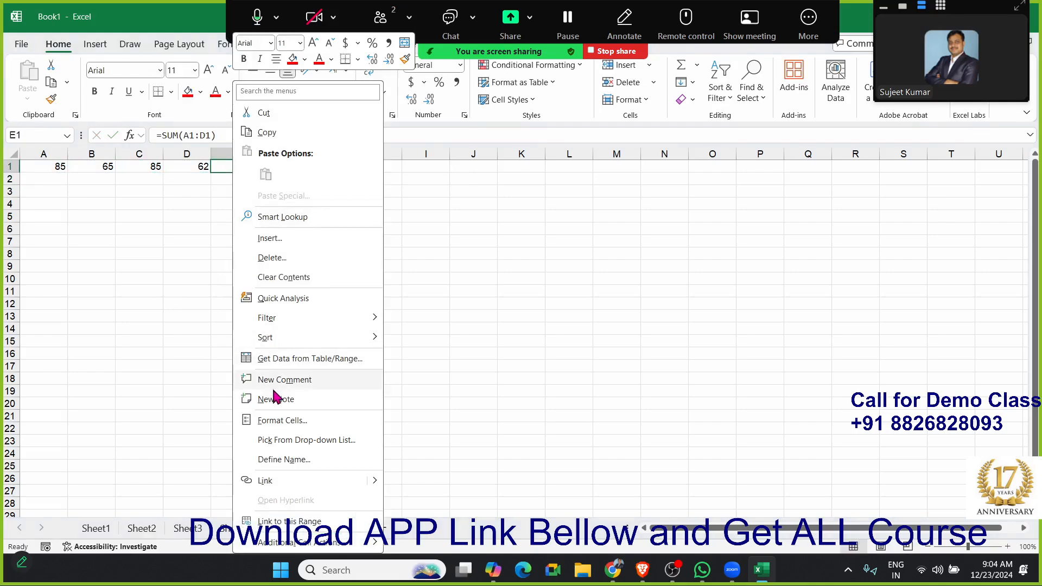
left_click(274, 421)
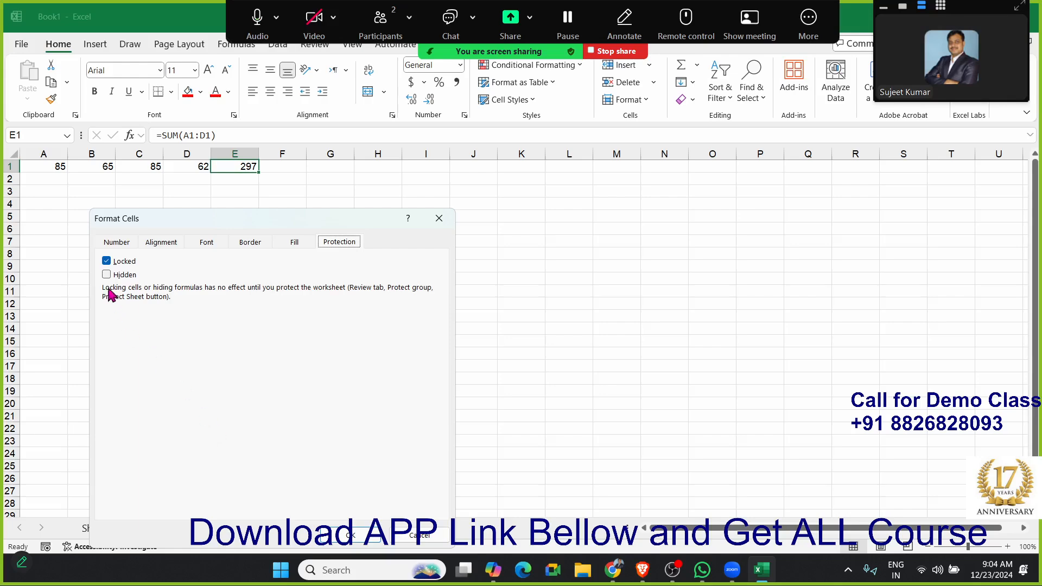
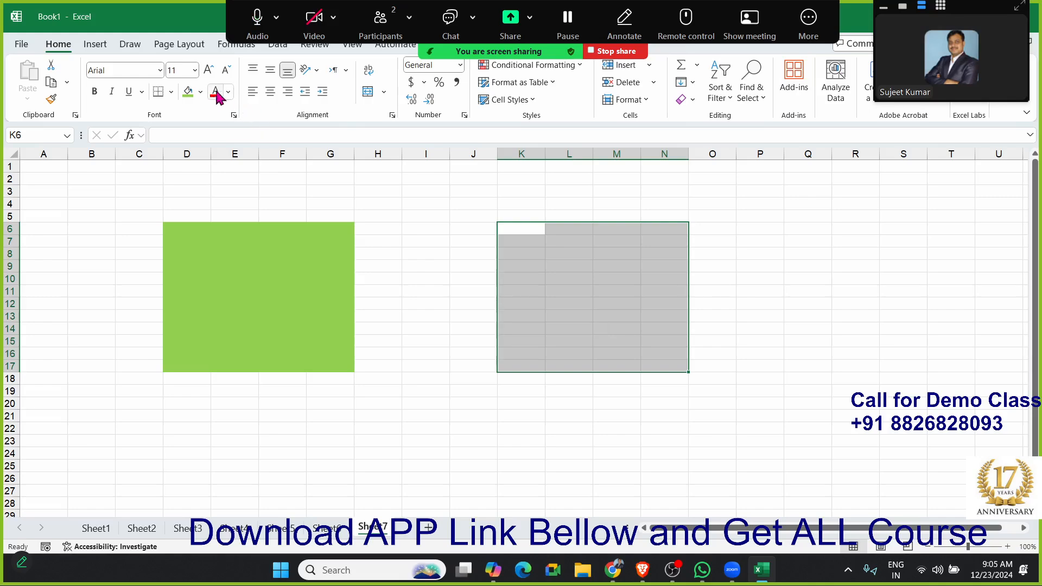
- Fill K6:N17 with light blue and label the two coloured blocks A in D5 and B in K5
left_click(201, 91)
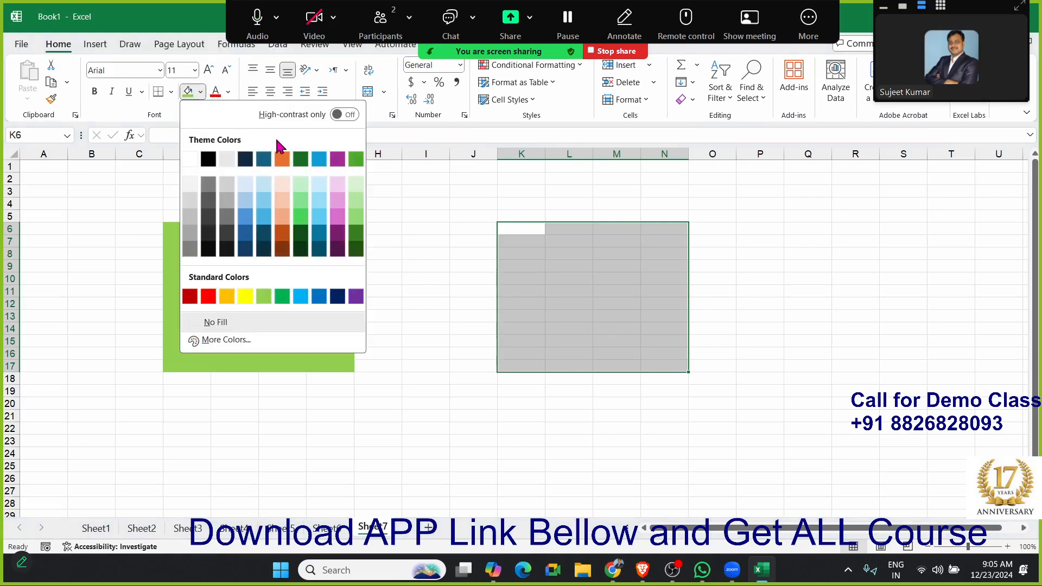
left_click(319, 185)
left_click(190, 216)
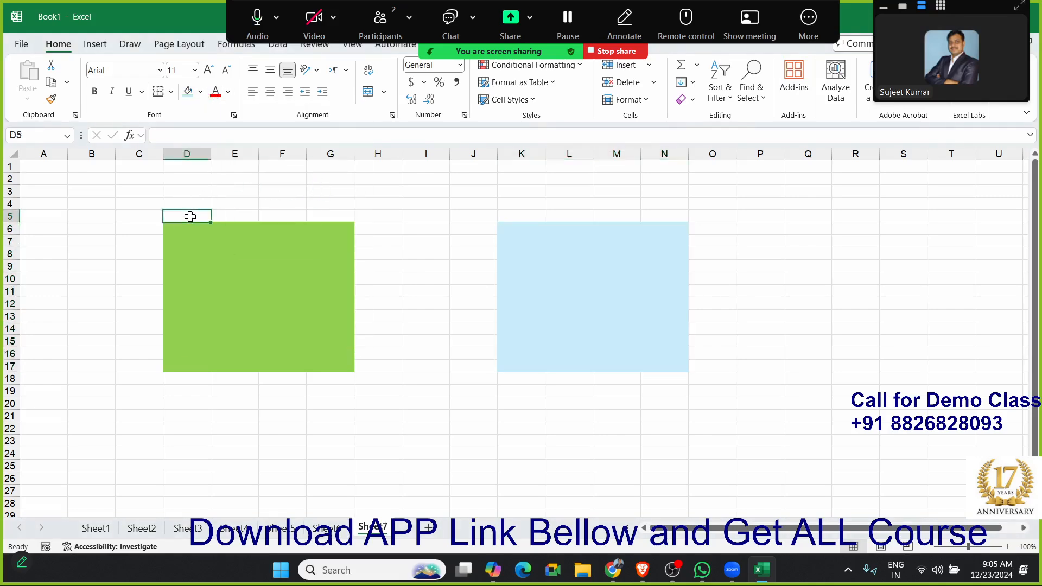
type("A")
left_click(511, 215)
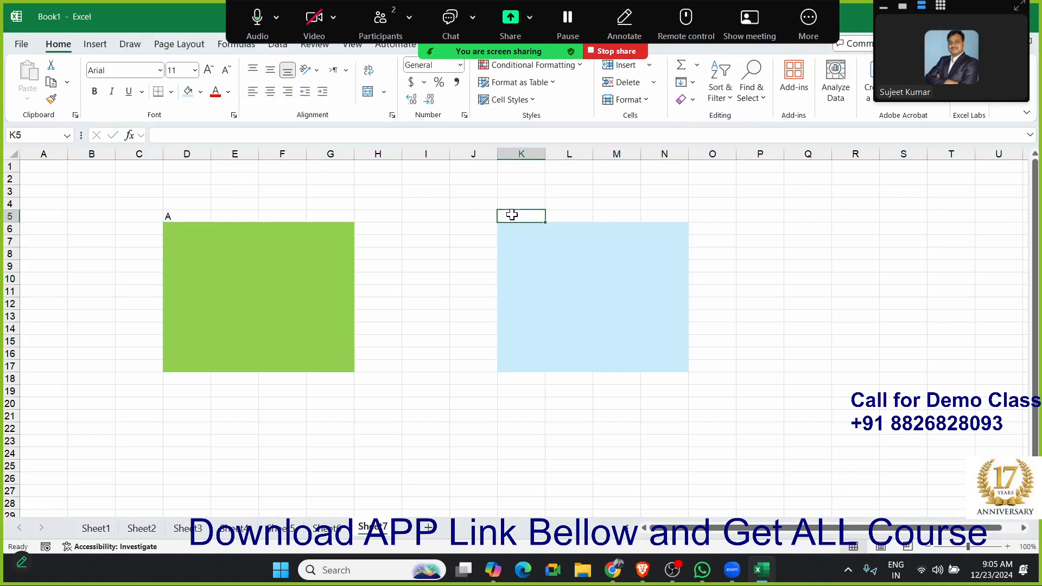
type("B")
key("Return")
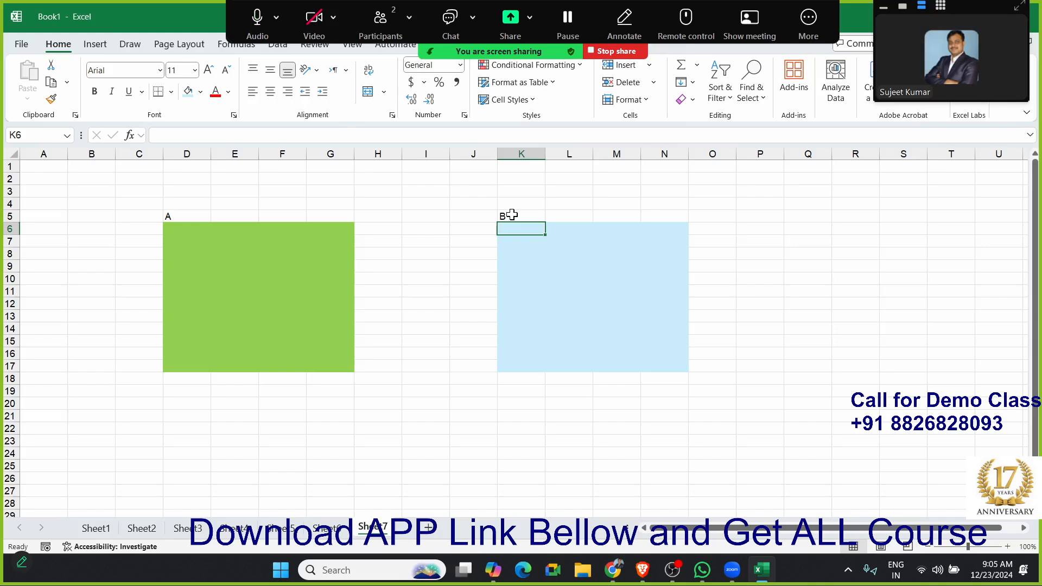
left_click(167, 227)
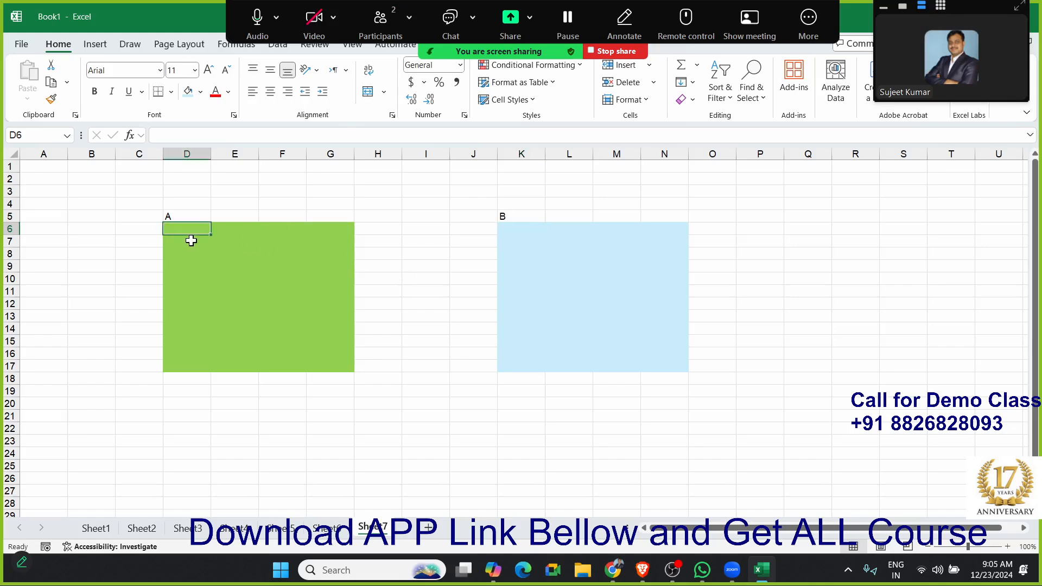
left_click(508, 245)
left_click(262, 245)
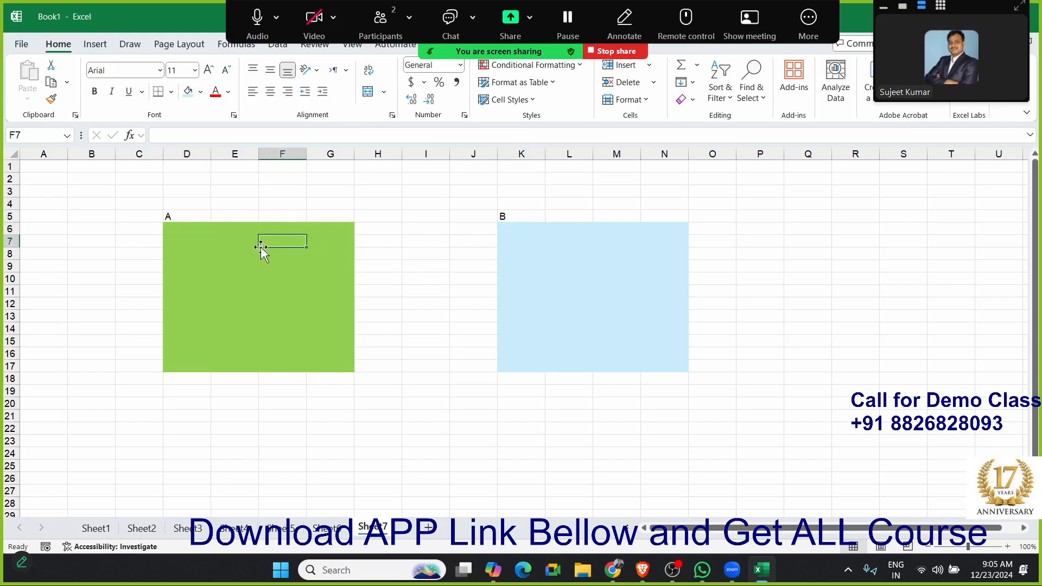
- Define a new user-editable range titled A that refers to the green block D6:G17
left_click(430, 54)
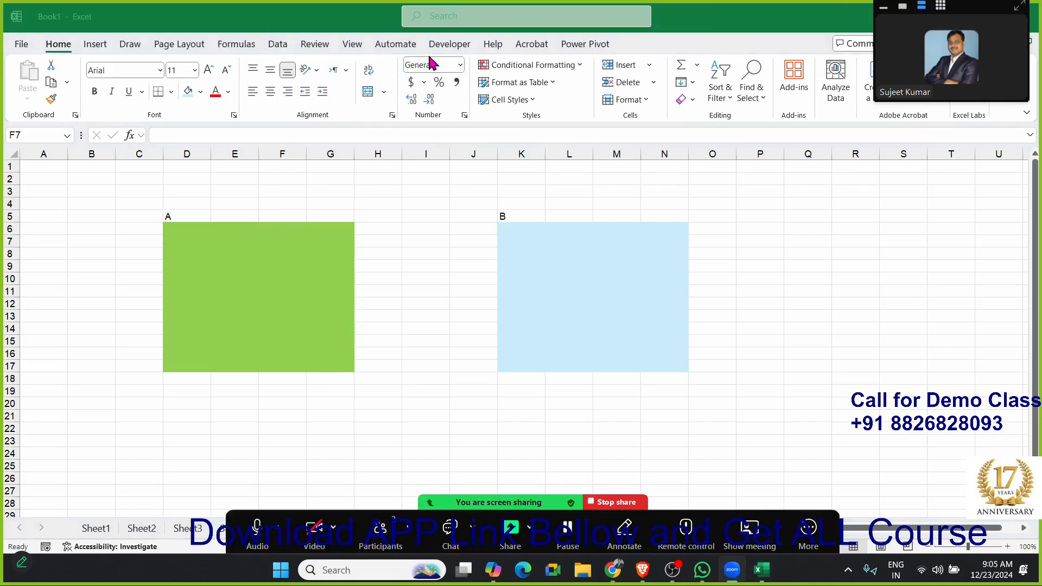
left_click_drag(170, 223, 305, 359)
left_click(367, 287)
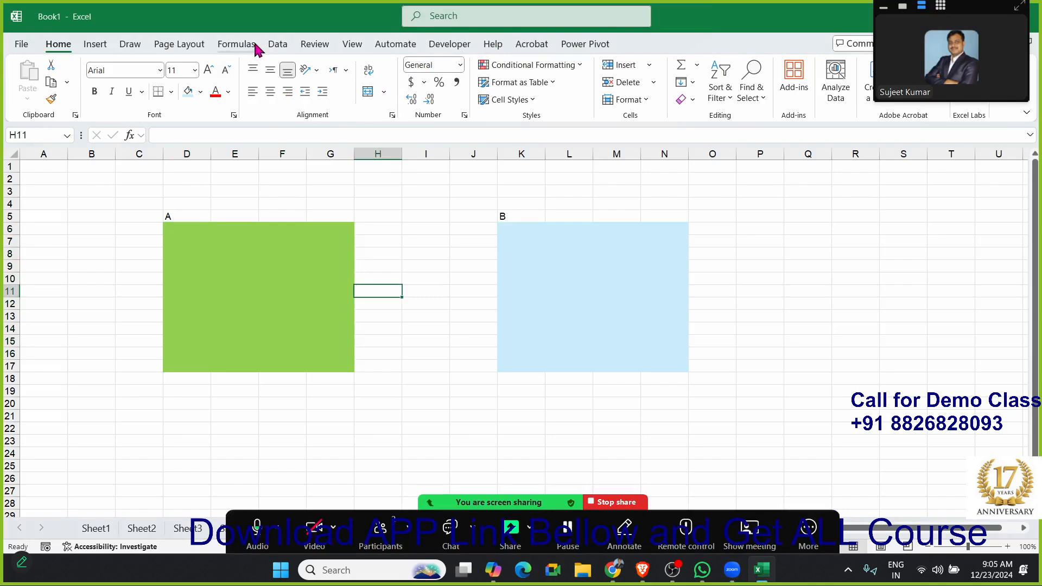
left_click(311, 46)
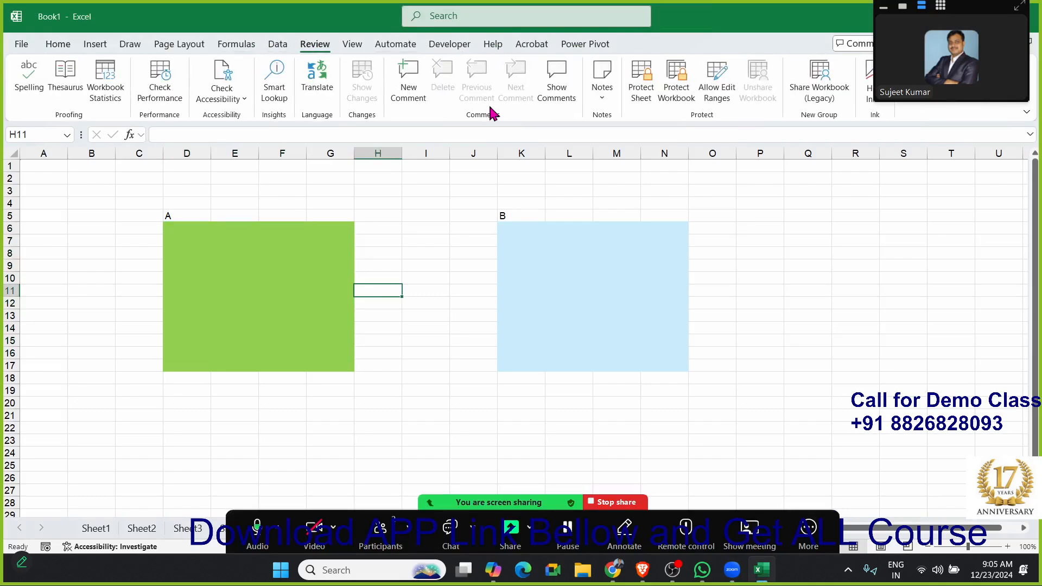
left_click(729, 85)
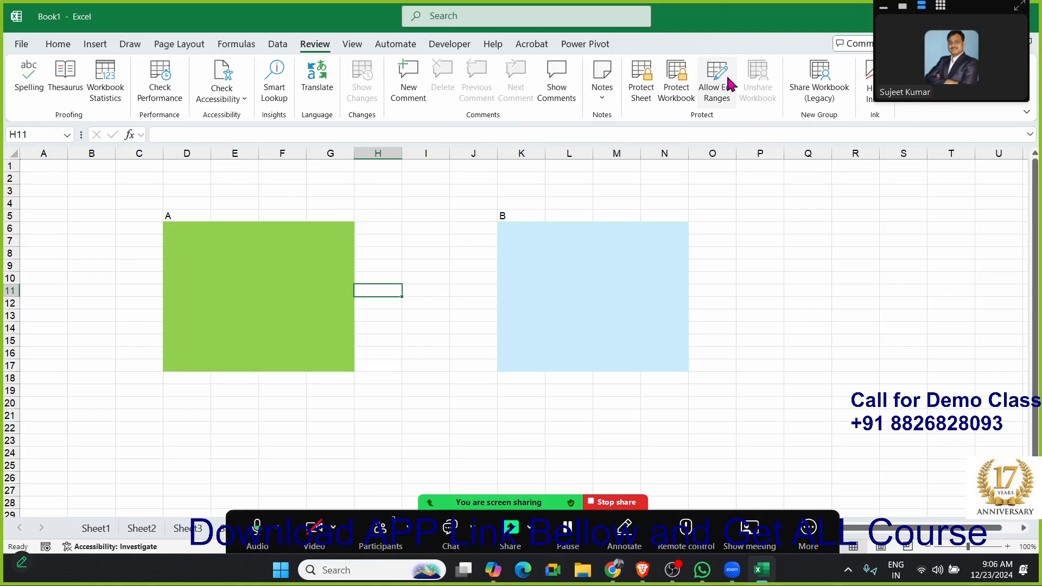
left_click(716, 84)
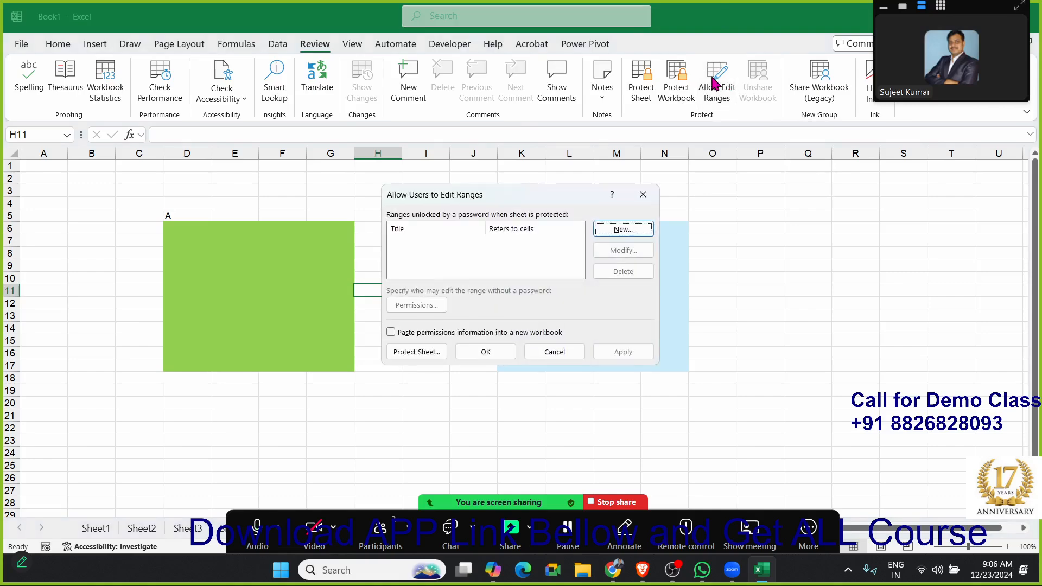
left_click(623, 233)
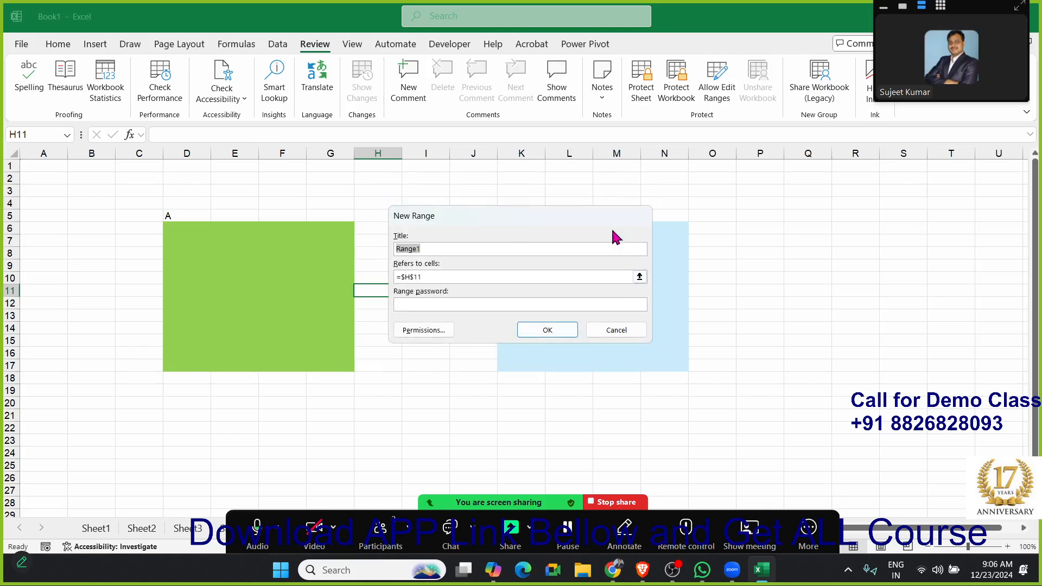
type("A")
left_click(640, 277)
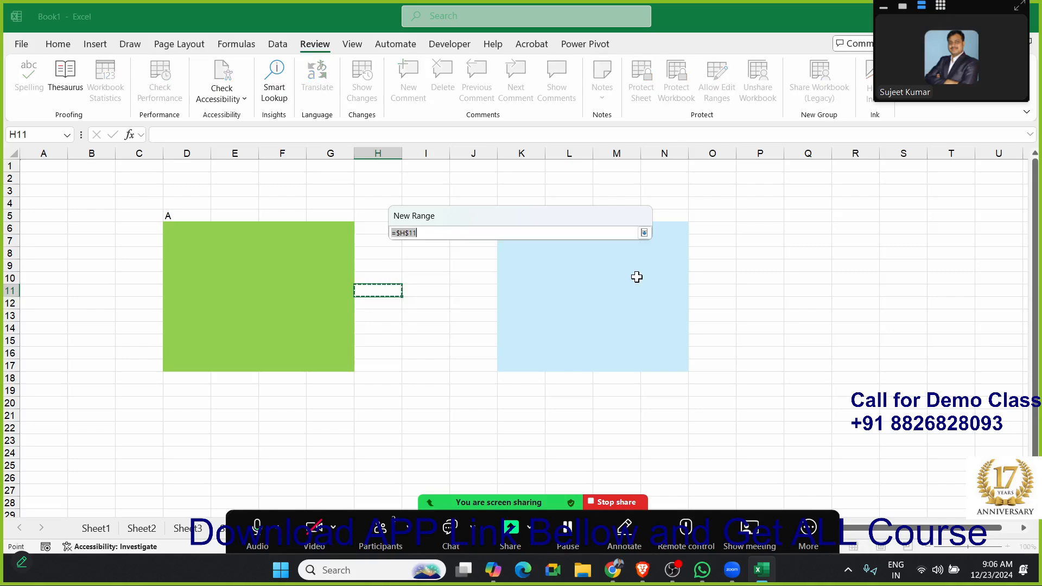
left_click_drag(168, 226, 326, 363)
left_click(644, 232)
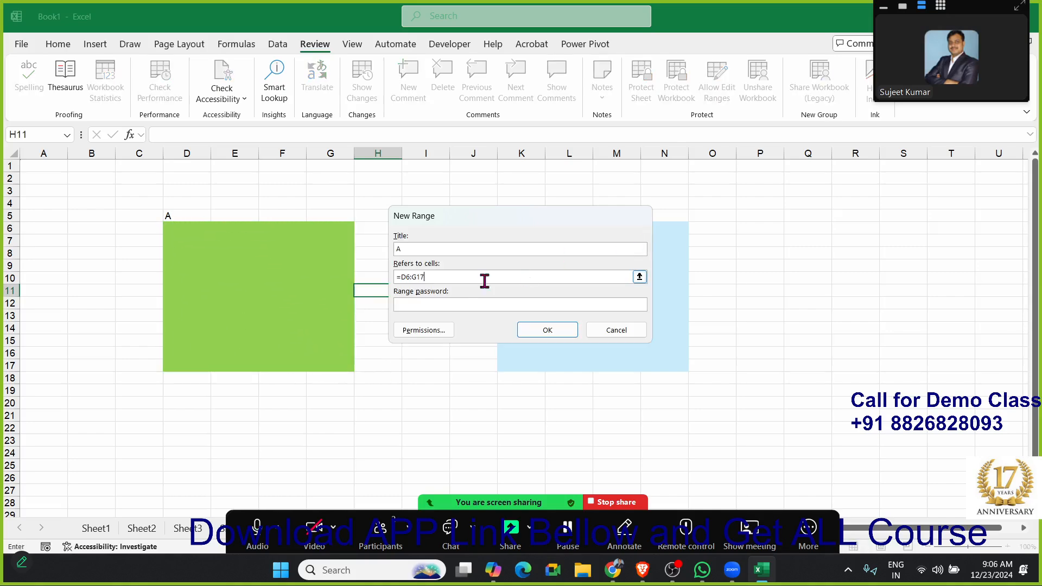
- Enter and confirm the range password for range A and add it to the editable ranges
left_click(435, 302)
type("1")
key("Return")
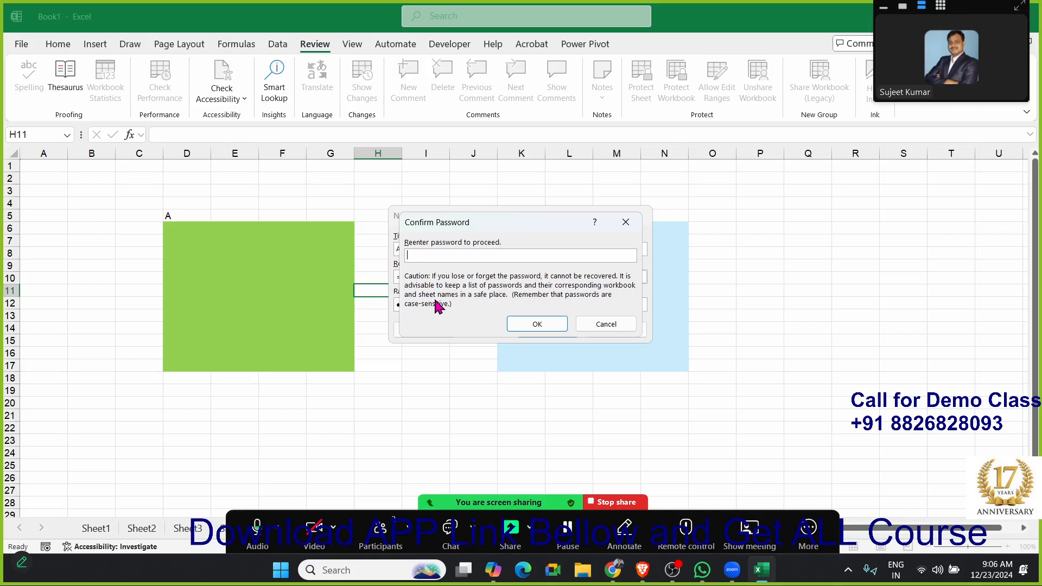
type("1")
left_click(511, 323)
left_click(518, 327)
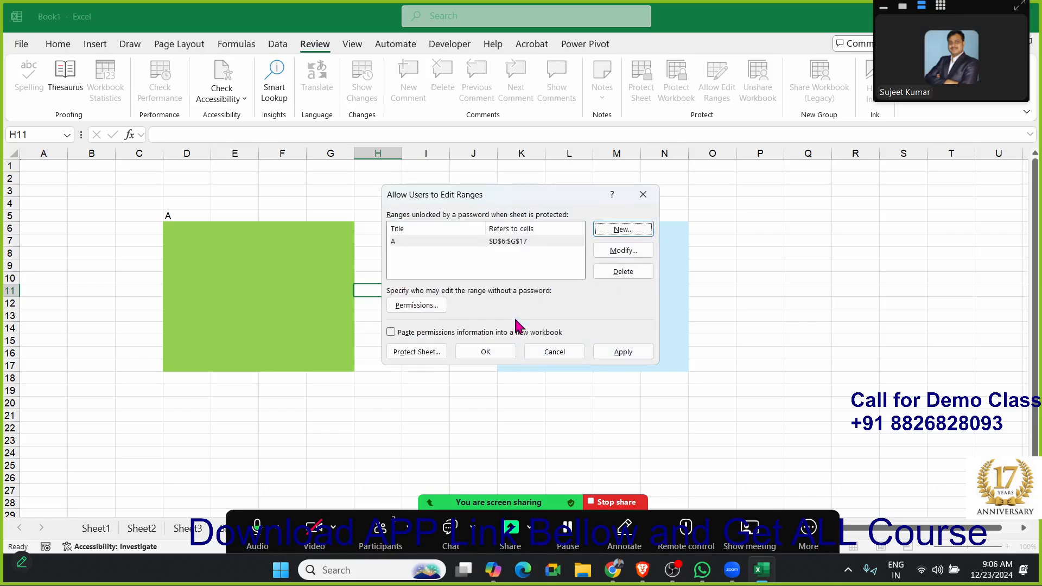
- Define a second user-editable range titled B that refers to the blue block K6:N17
left_click(633, 233)
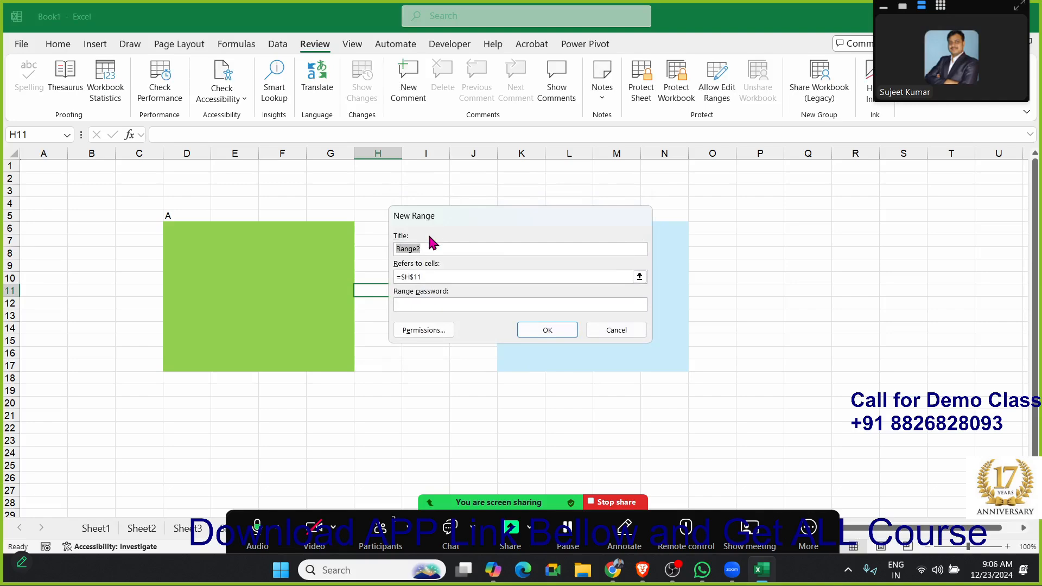
left_click(640, 277)
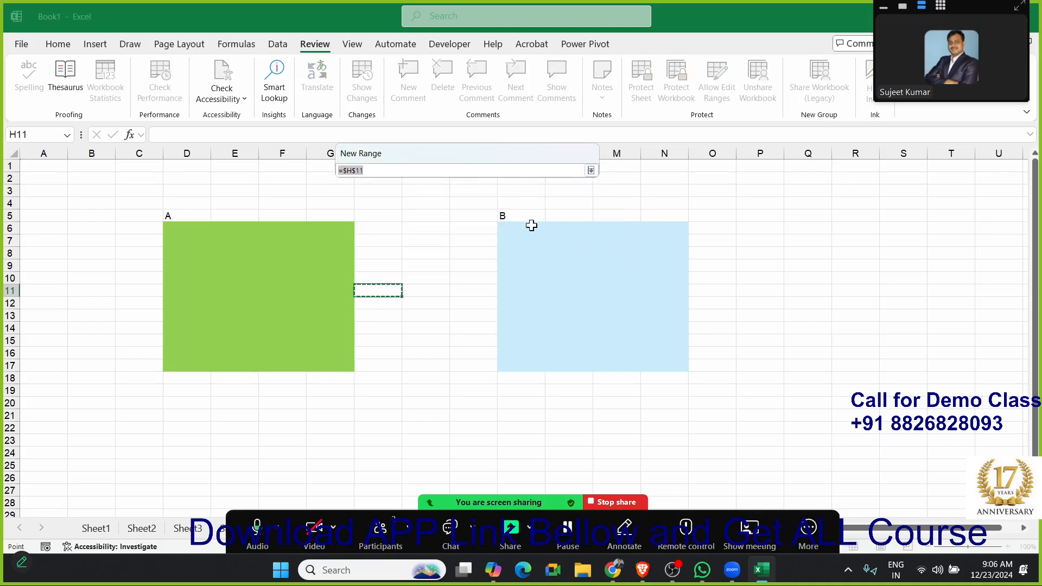
left_click_drag(512, 227, 658, 367)
left_click(591, 171)
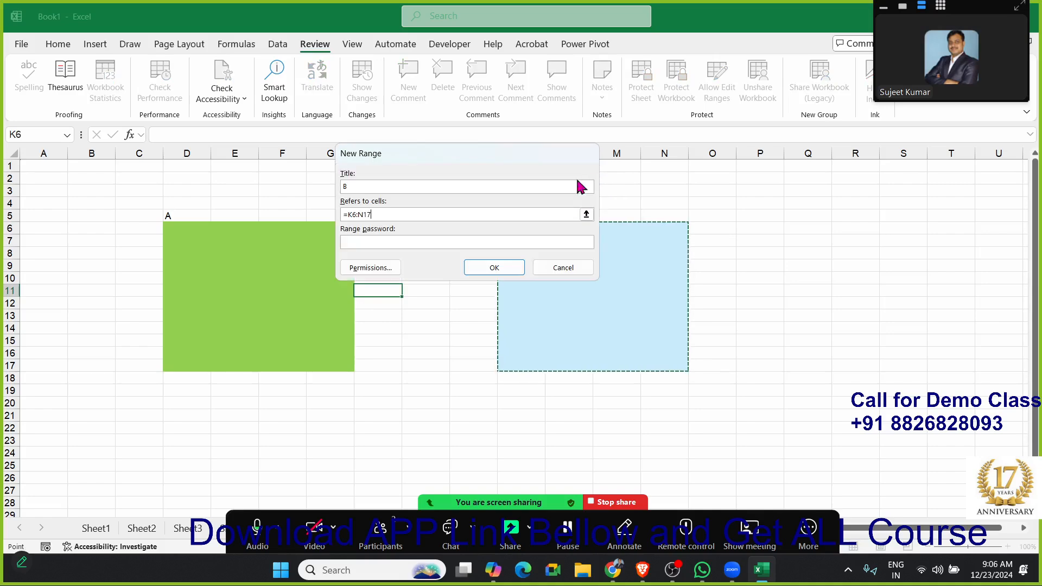
- Enter and confirm the range password for range B and apply the editable range settings
left_click(406, 241)
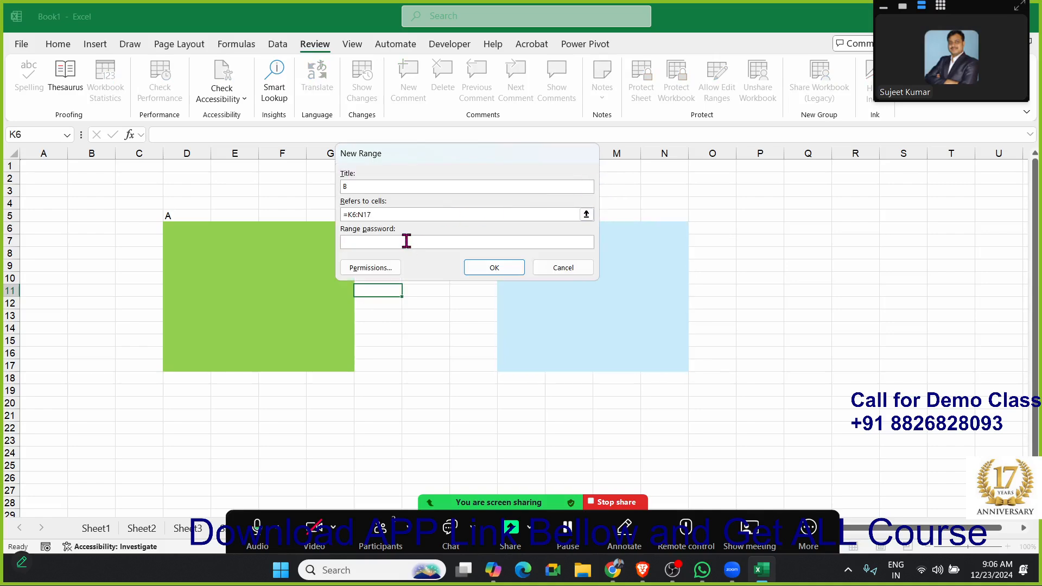
type("1")
left_click(507, 270)
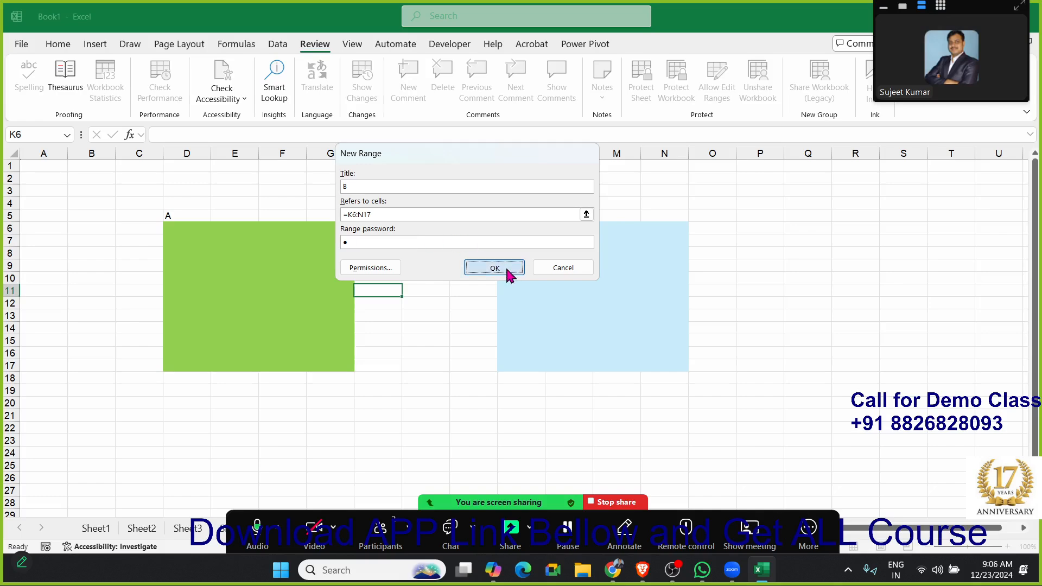
type("1")
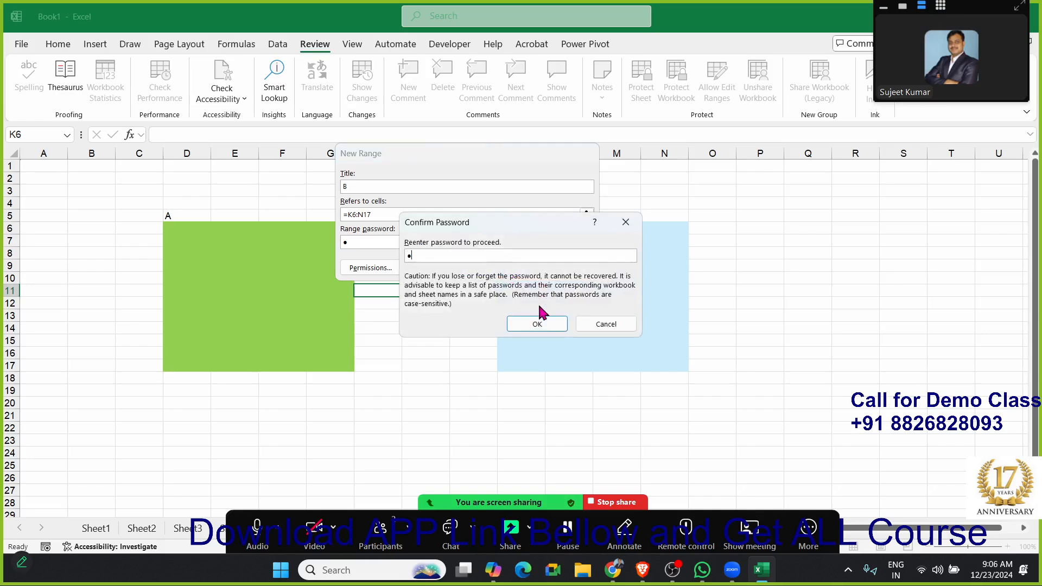
left_click(537, 324)
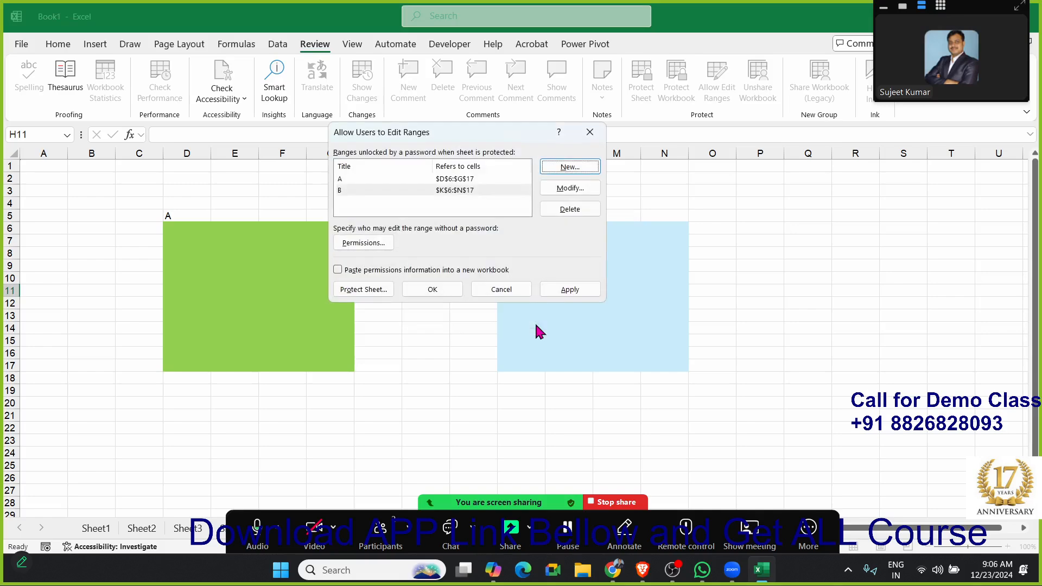
left_click(565, 289)
left_click(448, 290)
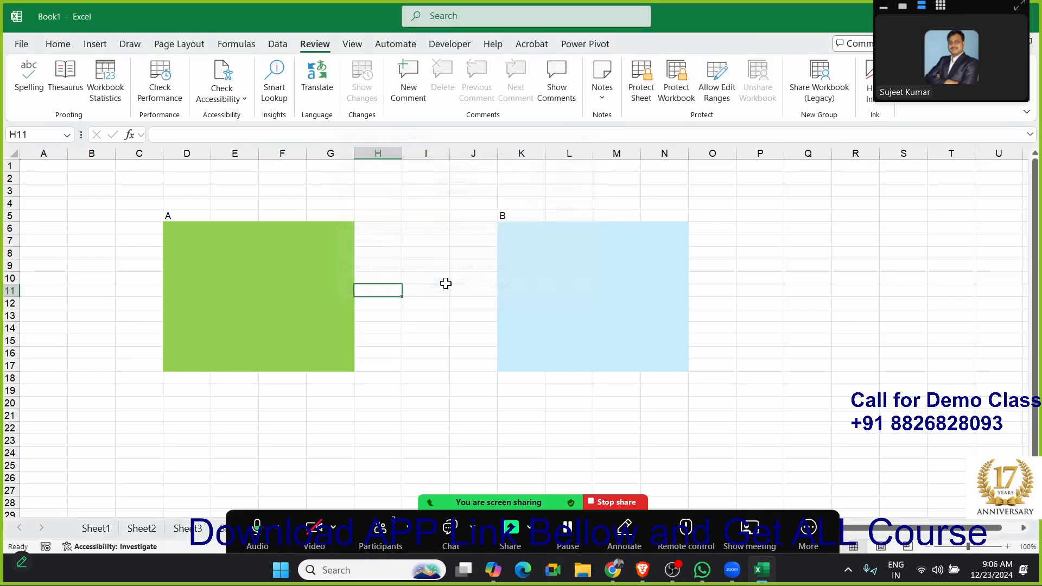
- Protect Sheet7 without a sheet password, allowing only the selection of locked and unlocked cells
left_click(334, 276)
left_click(510, 267)
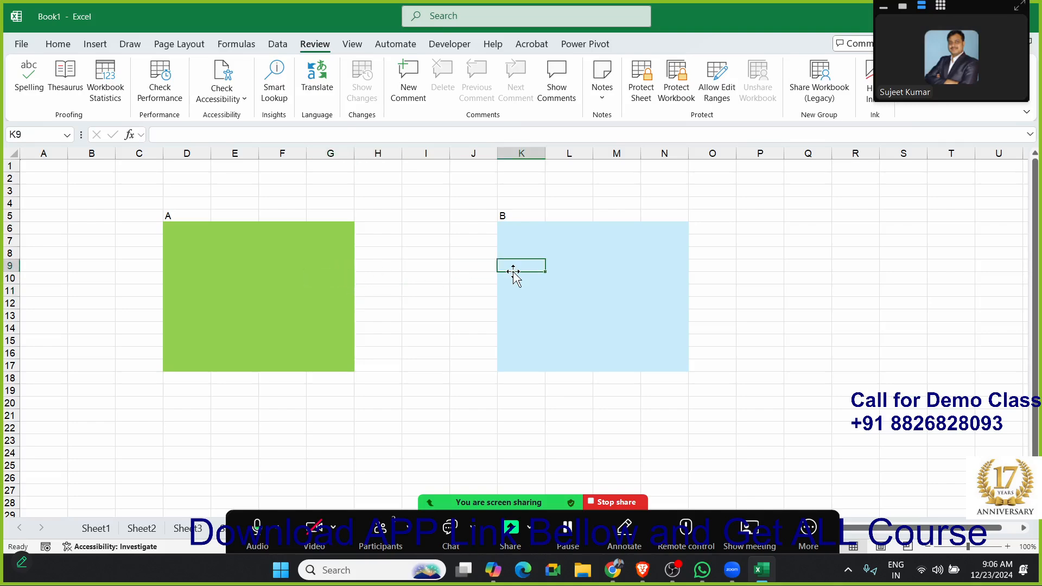
left_click(429, 497)
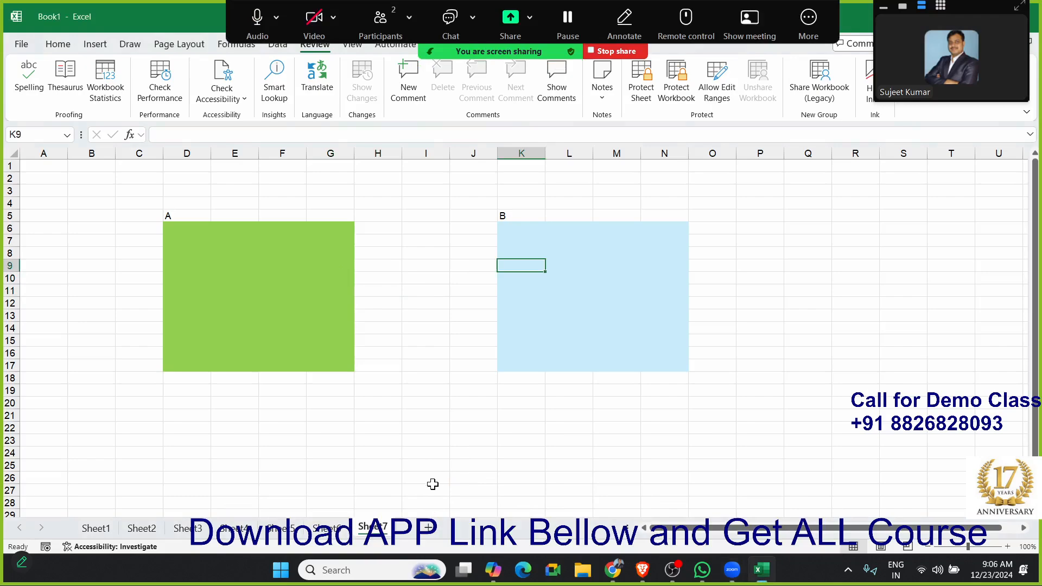
right_click(375, 527)
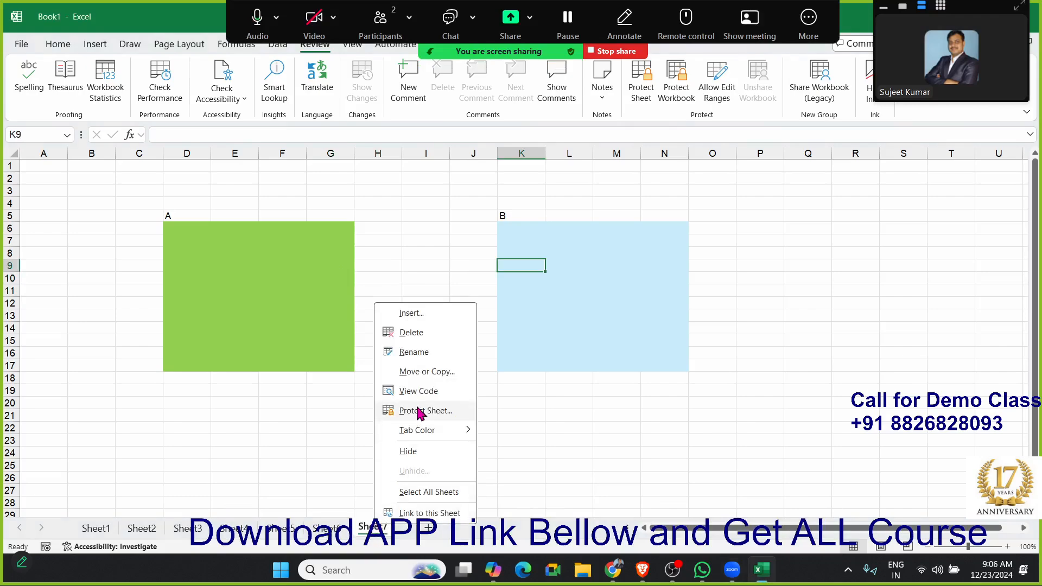
left_click(423, 411)
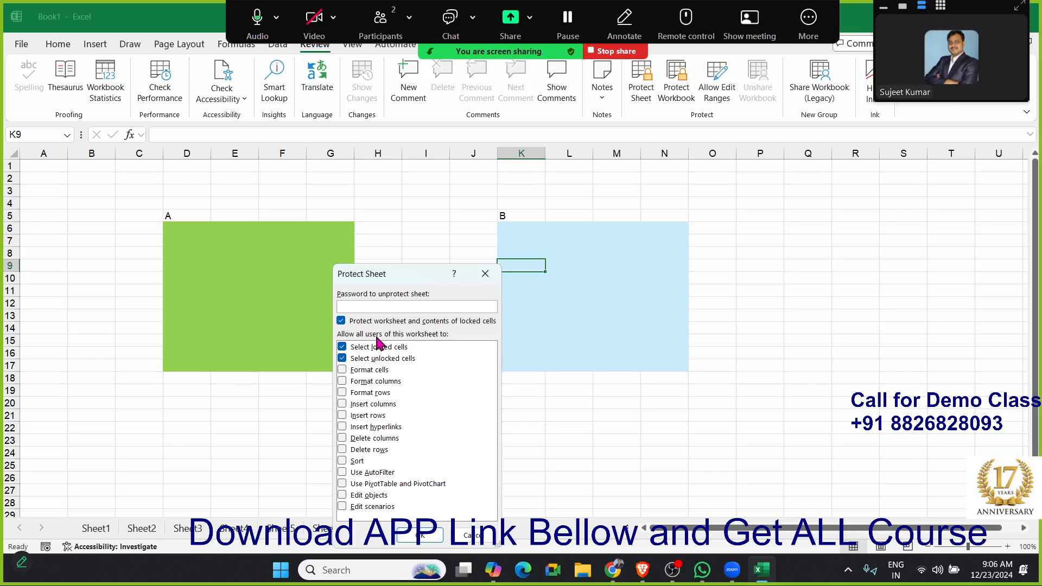
left_click(413, 536)
- Try to edit cell I20, which lies outside both editable ranges, and dismiss the alert
left_click(281, 288)
left_click(499, 281)
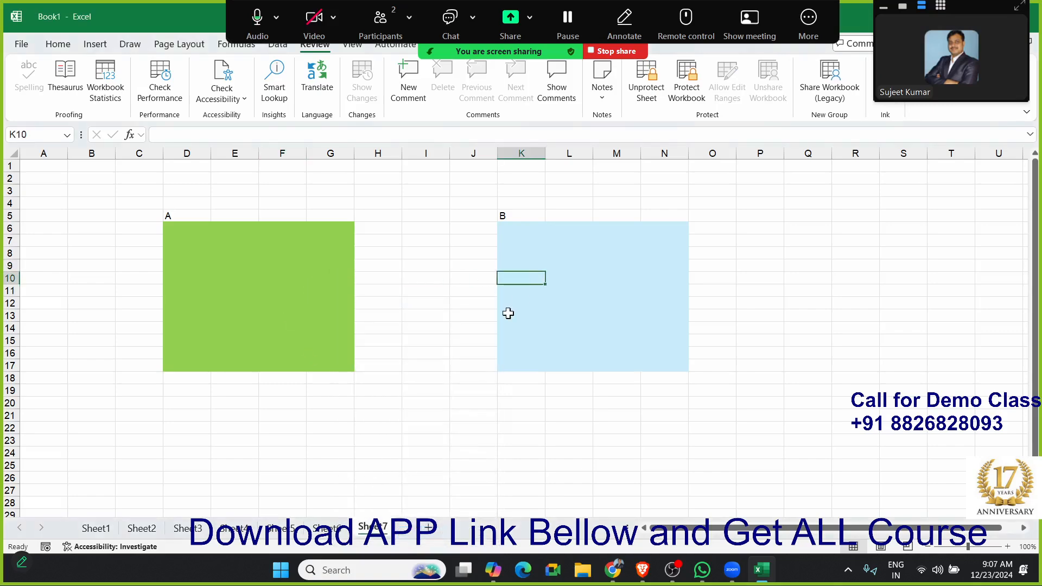
double_click(439, 405)
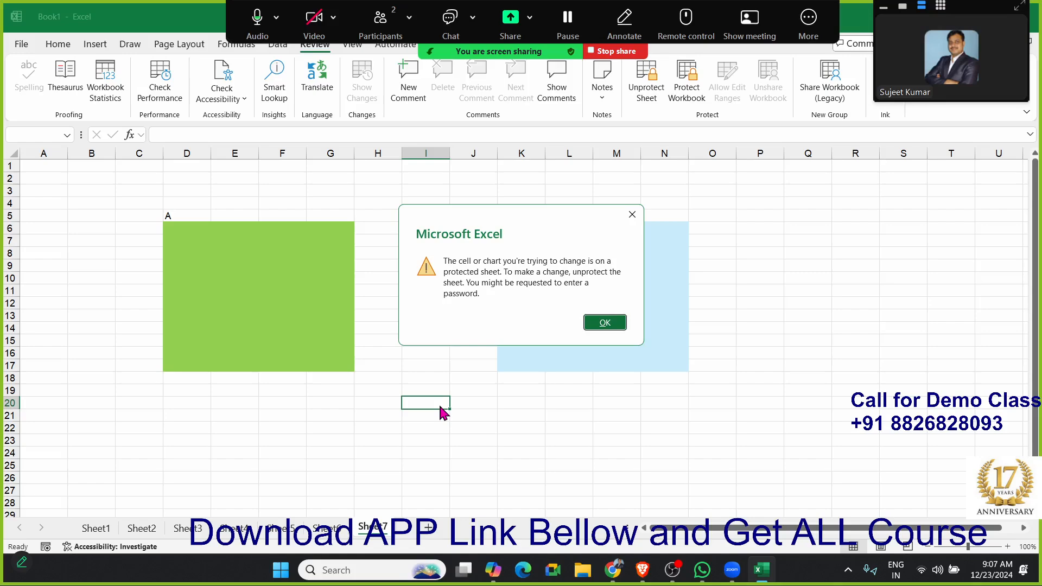
left_click(603, 321)
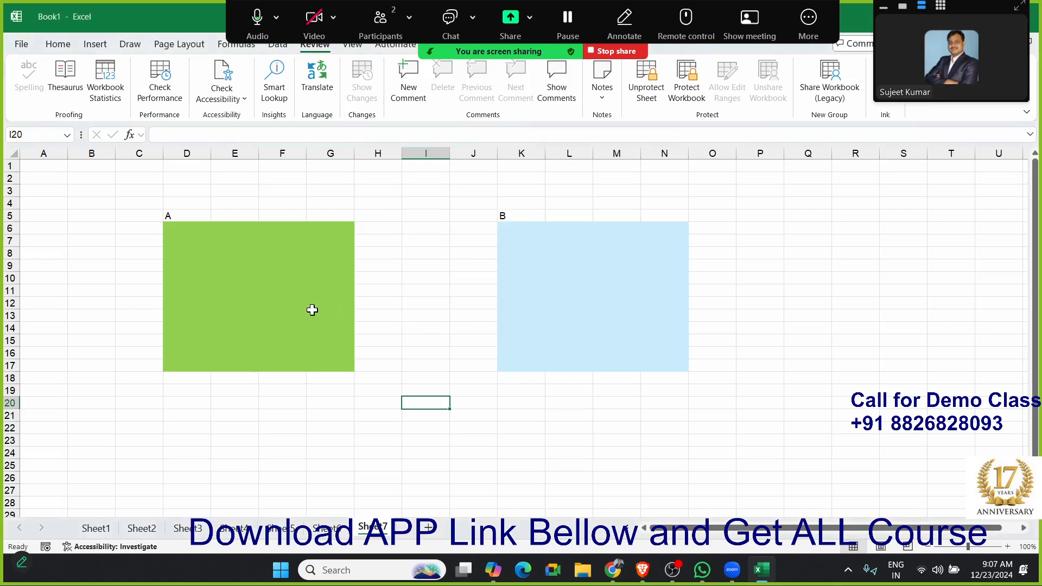
- Start editing cell F13 in the green block and enter the range password to unlock range A
left_click(302, 315)
double_click(302, 315)
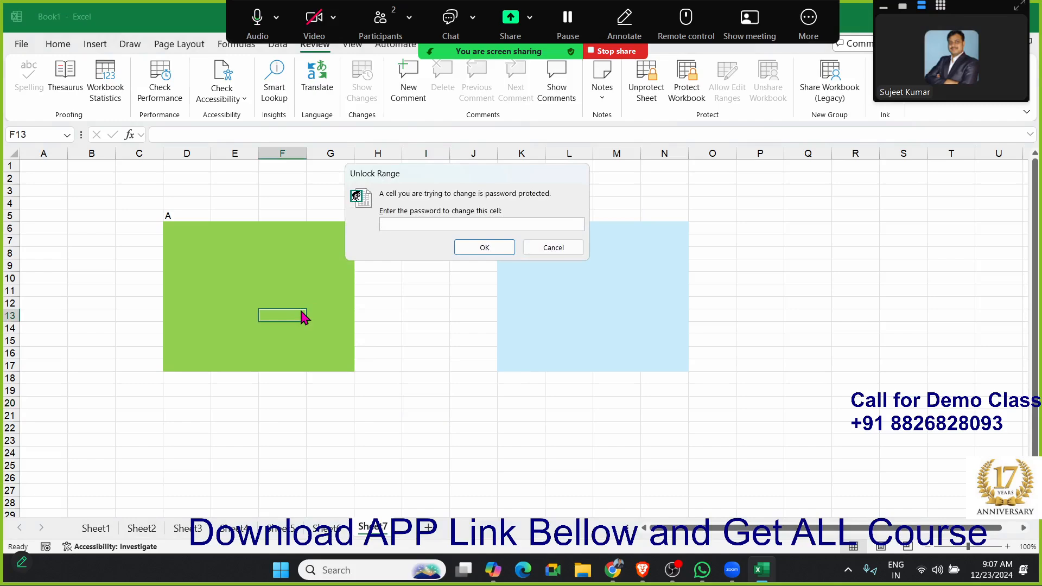
type("1")
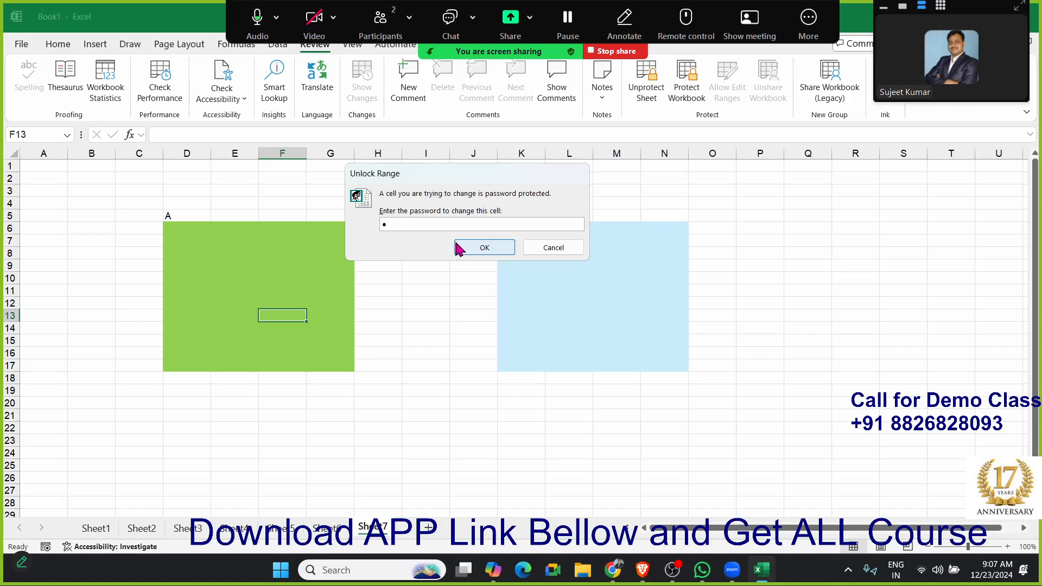
left_click(478, 247)
- Enter 5 in cell G8, 500 in F9 and 650 in E7 inside the green block
left_click(315, 252)
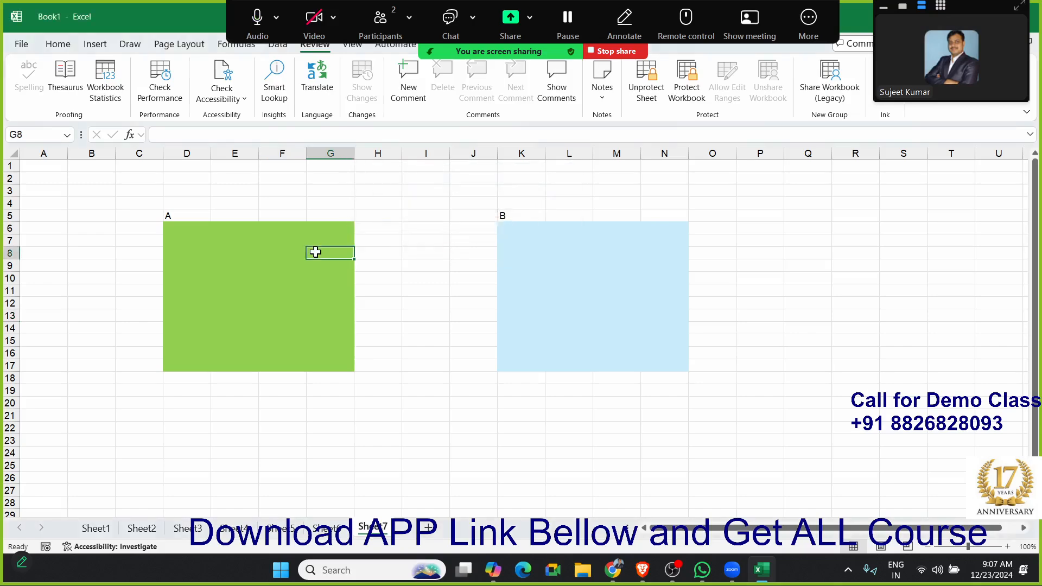
type("5")
left_click(266, 264)
type("500")
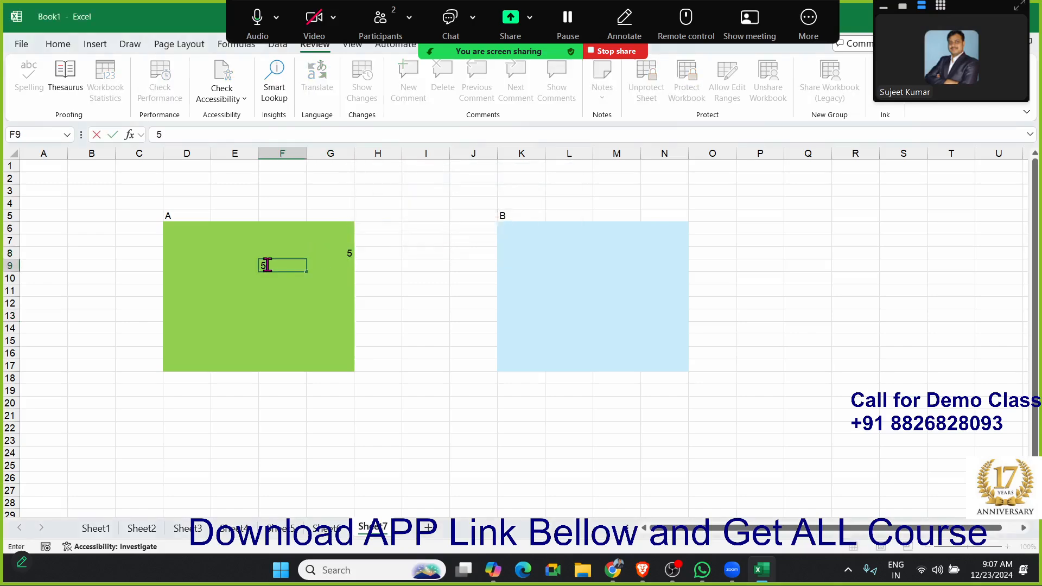
left_click(225, 243)
type("650")
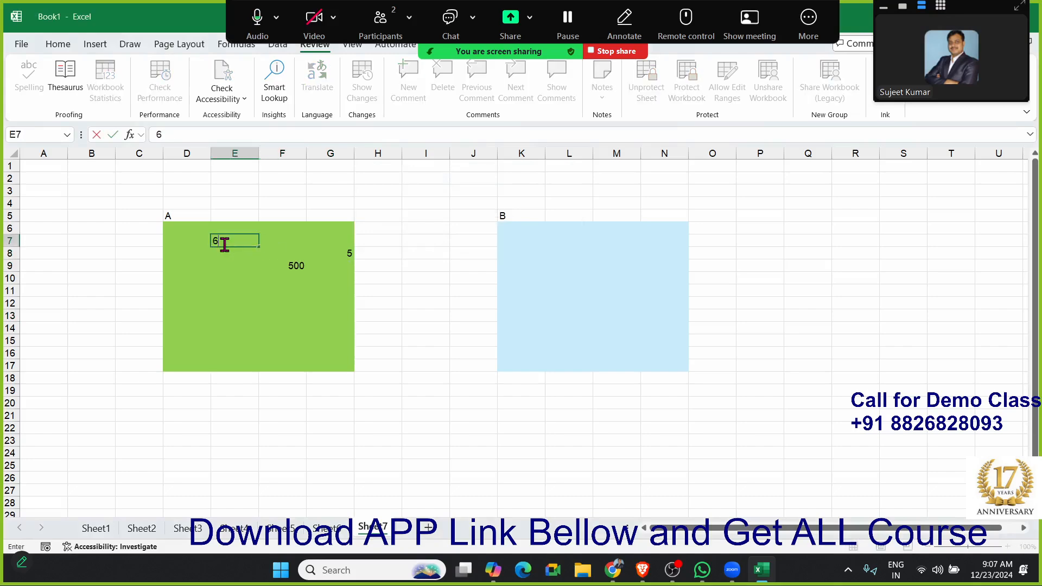
left_click(224, 270)
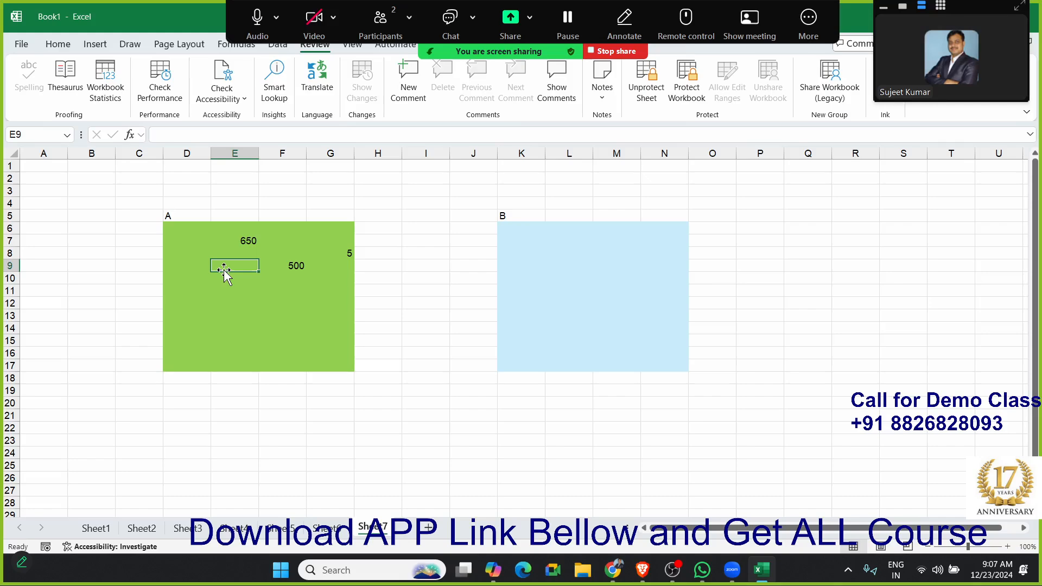
- Try to enter 5 in cell K7 of the blue block and cancel the range password request
left_click(537, 243)
key("5")
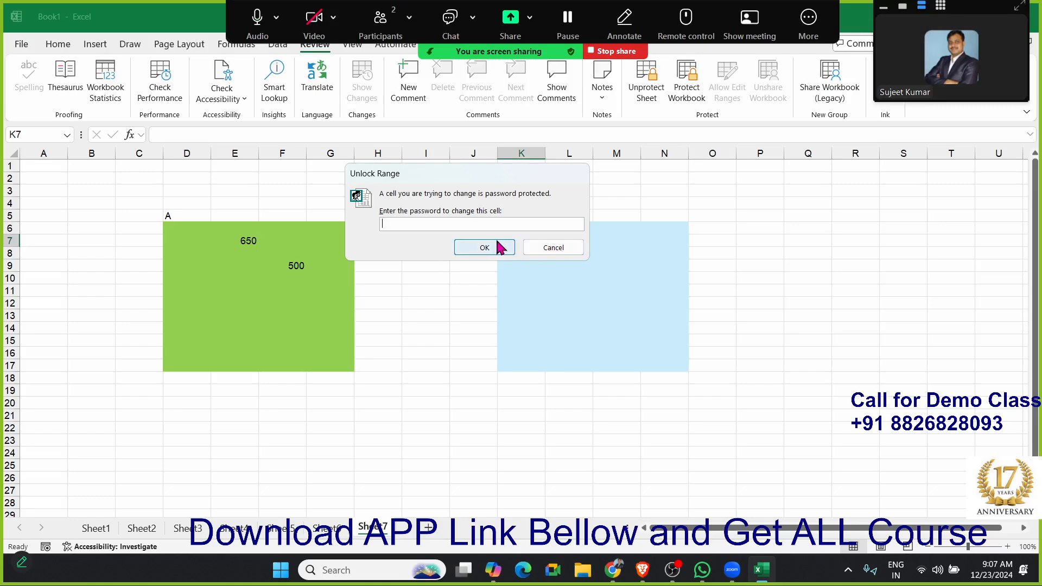
left_click(549, 243)
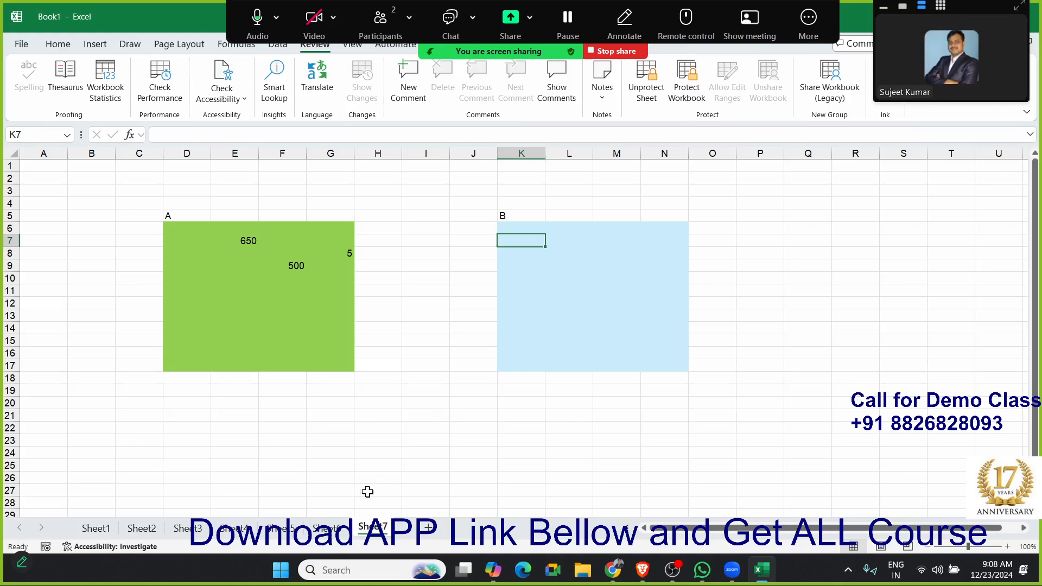
- Protect the workbook's structure without a password, inspecting the sheet commands available for Sheet7 before and after
right_click(379, 535)
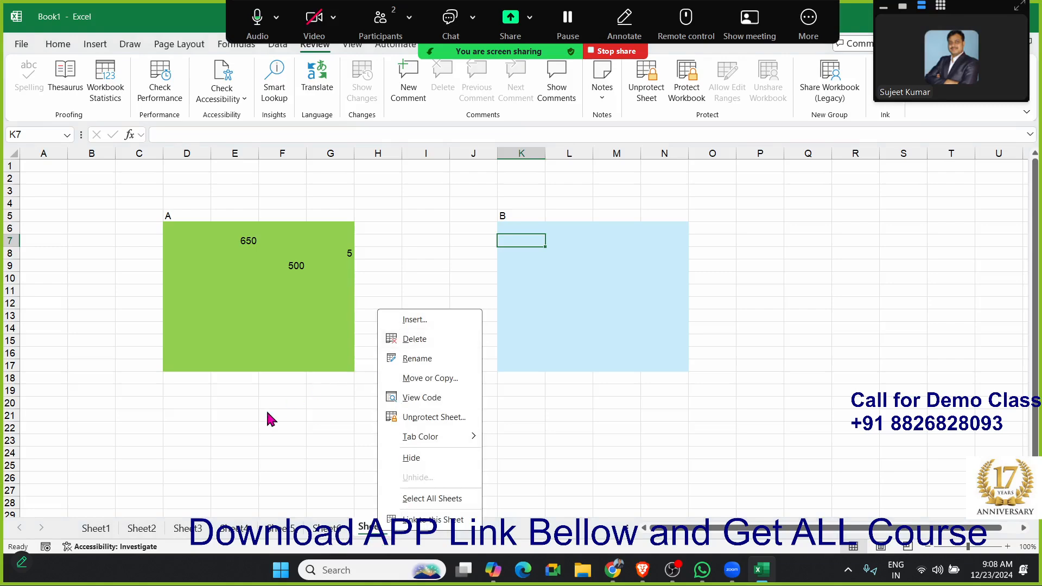
left_click(258, 426)
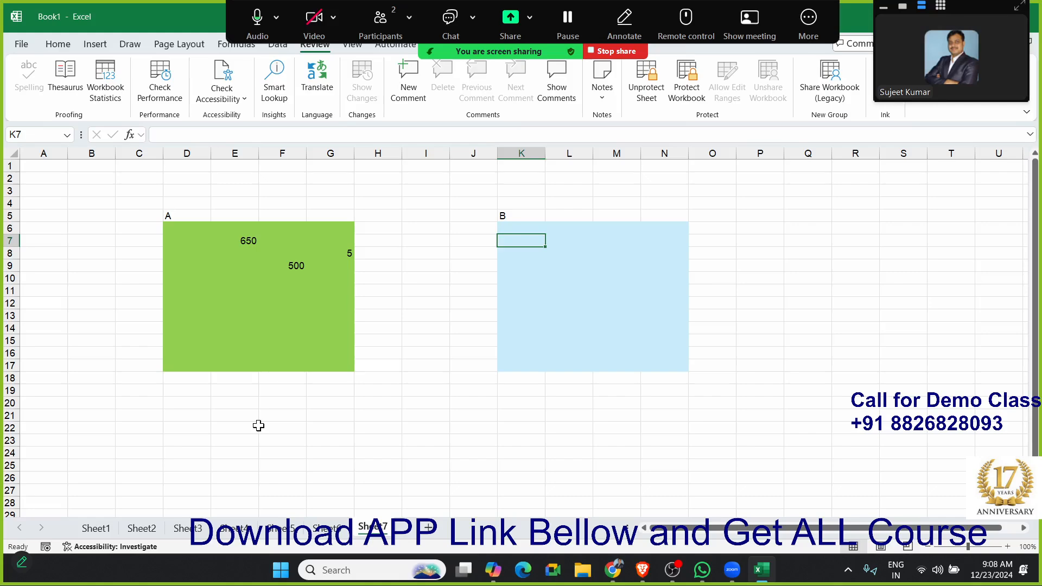
left_click(695, 97)
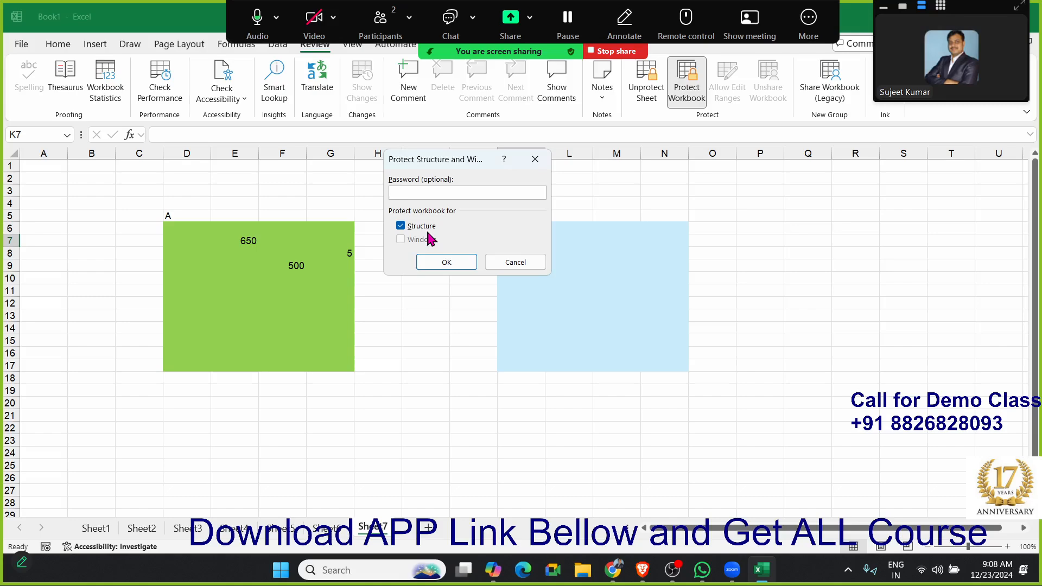
left_click(429, 262)
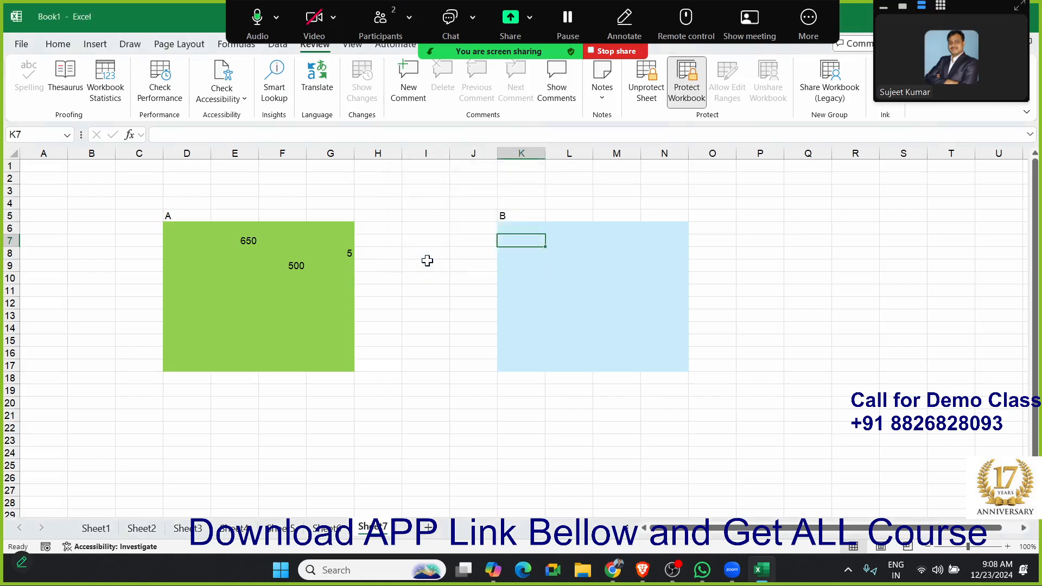
right_click(384, 528)
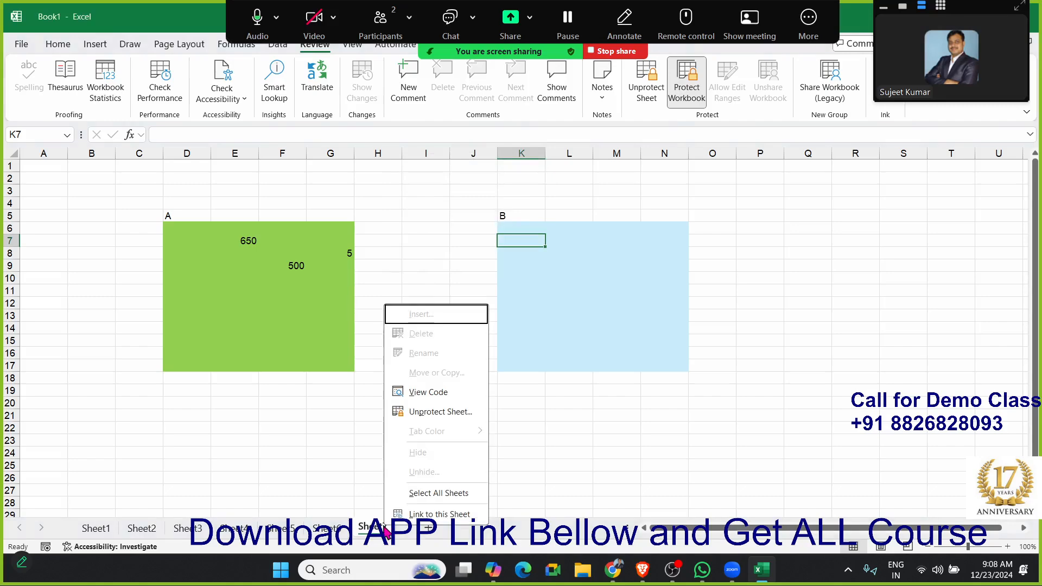